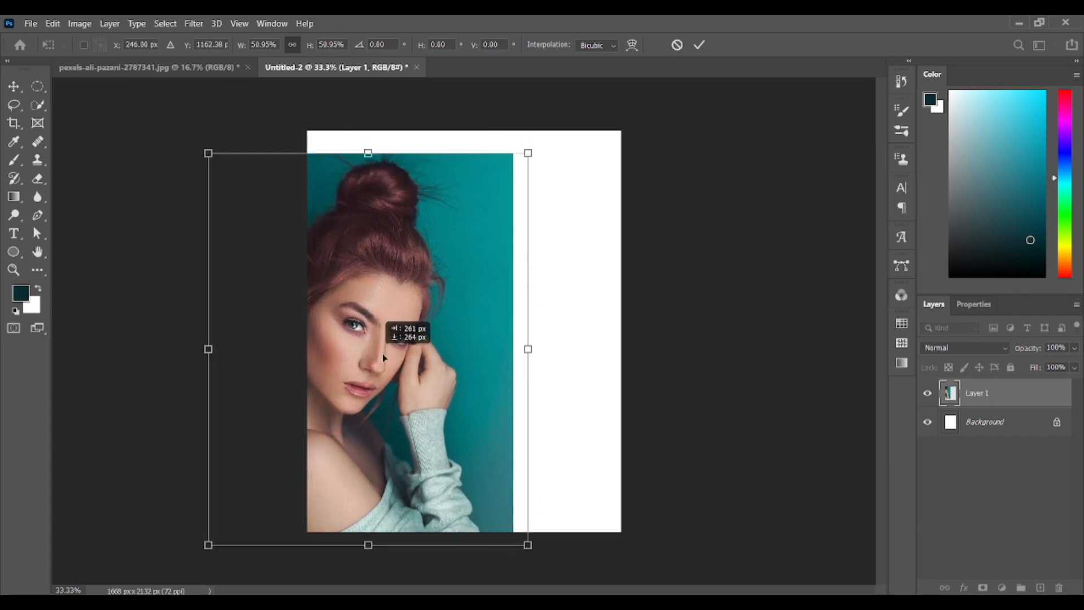
Scale the portrait to about 58.36% and position it to cover the whole canvas
left_click_drag(468, 522, 472, 561)
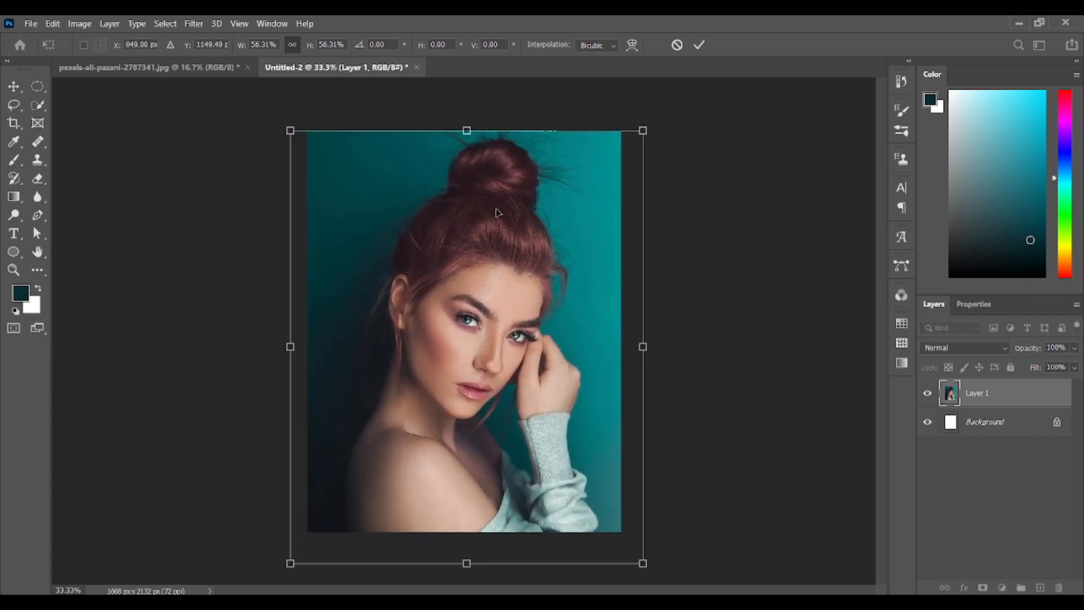
left_click_drag(467, 130, 466, 116)
left_click_drag(501, 299, 502, 308)
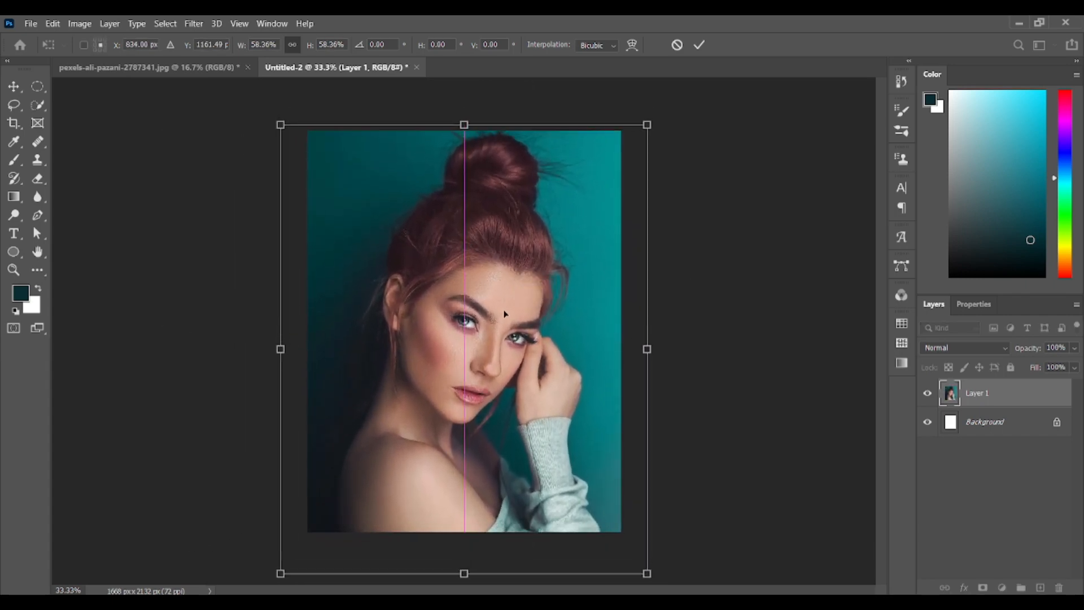
left_click(13, 86)
Flip the portrait layer horizontally and reselect Layer 1
left_click(973, 304)
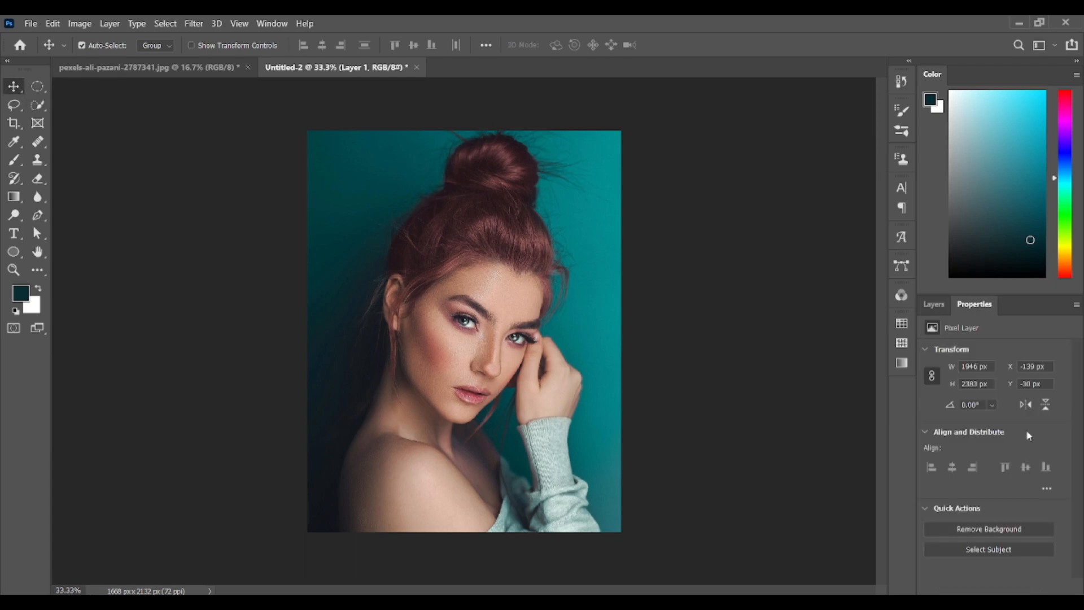
left_click(1026, 406)
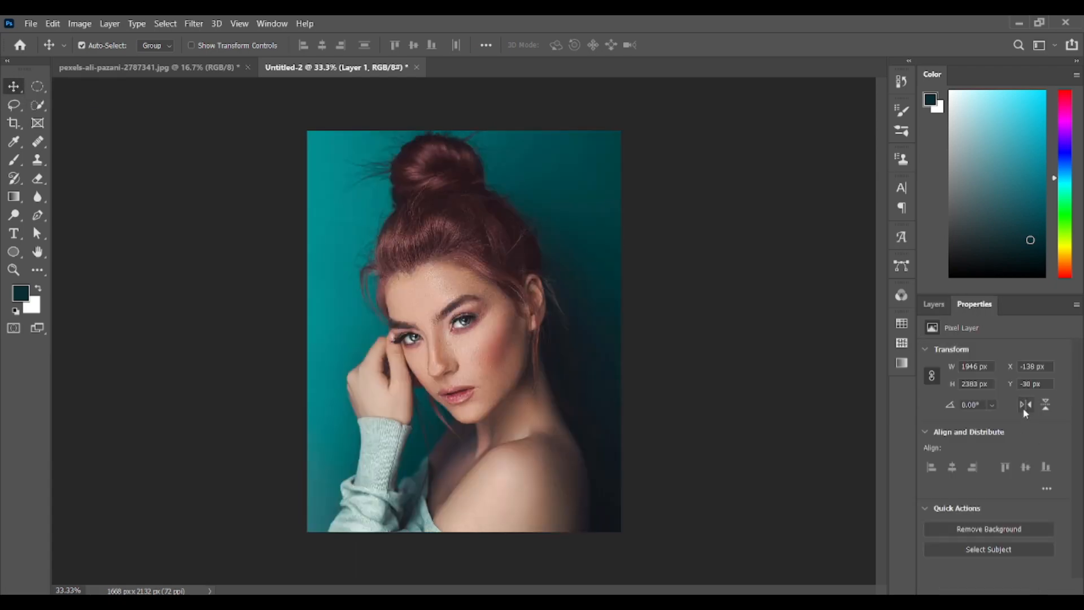
left_click(934, 303)
left_click(966, 393)
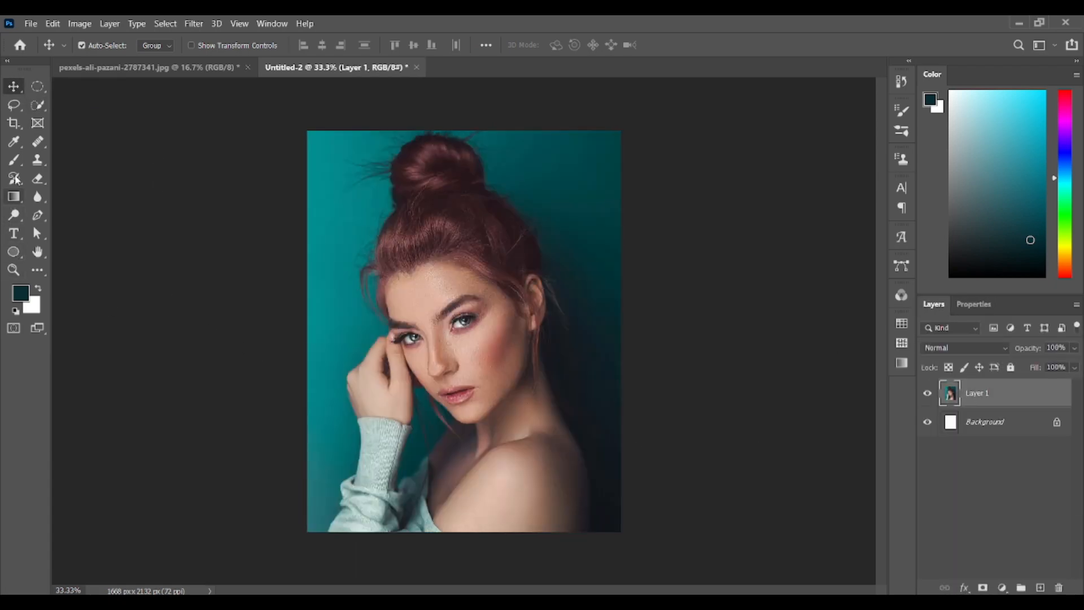
Draw a rectangle shape about 865 × 2197 px covering the right half of the portrait
right_click(13, 252)
left_click(71, 254)
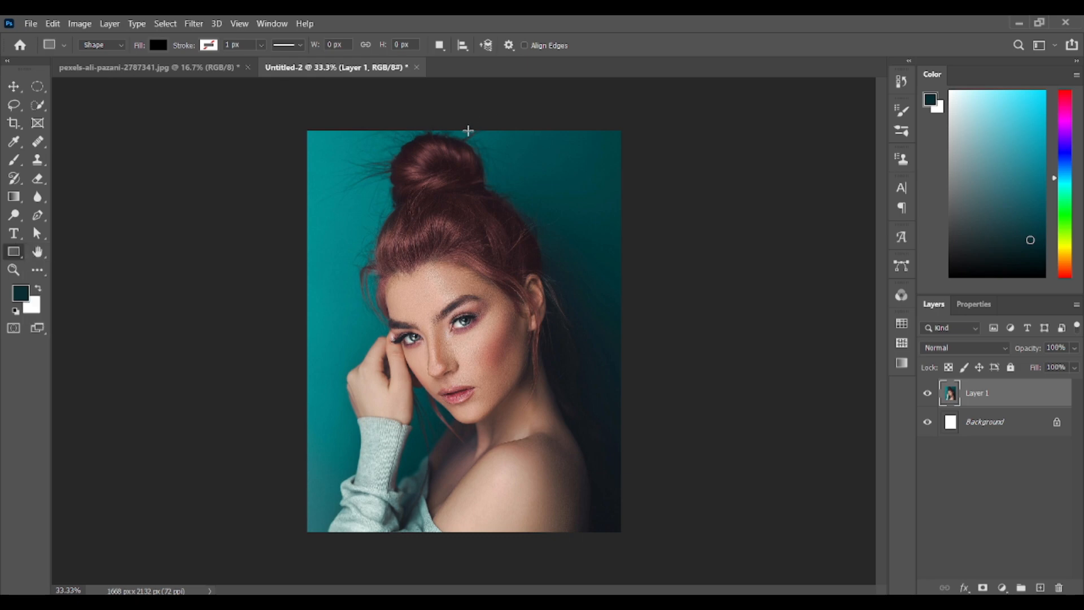
left_click_drag(463, 130, 625, 544)
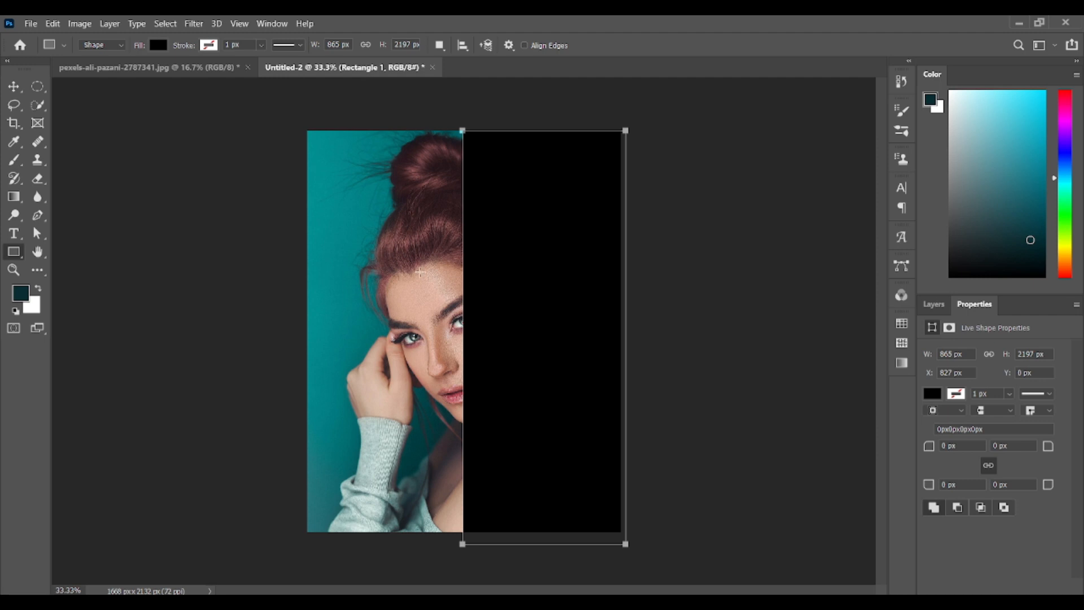
key("v")
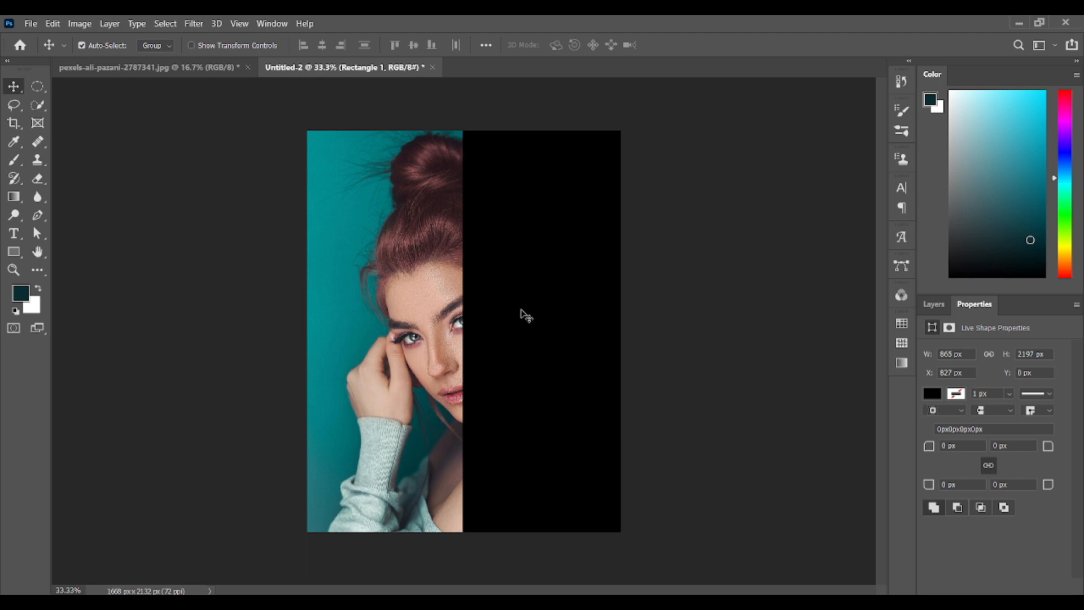
Change the rectangle's fill to white and return to the layer list
left_click(706, 331)
left_click(537, 391)
left_click(930, 391)
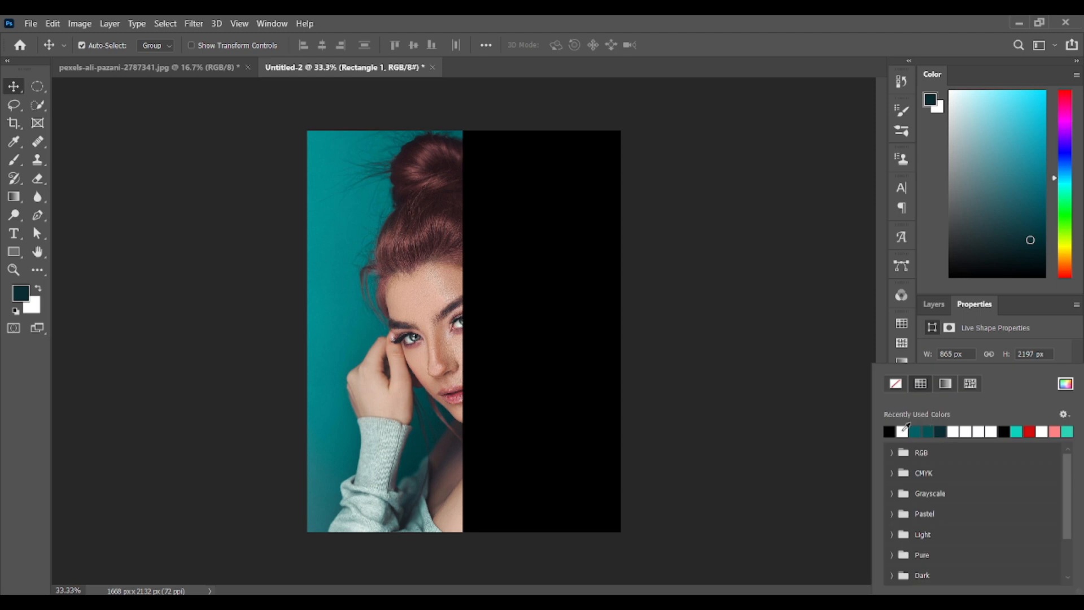
left_click(899, 431)
left_click(852, 339)
left_click(935, 305)
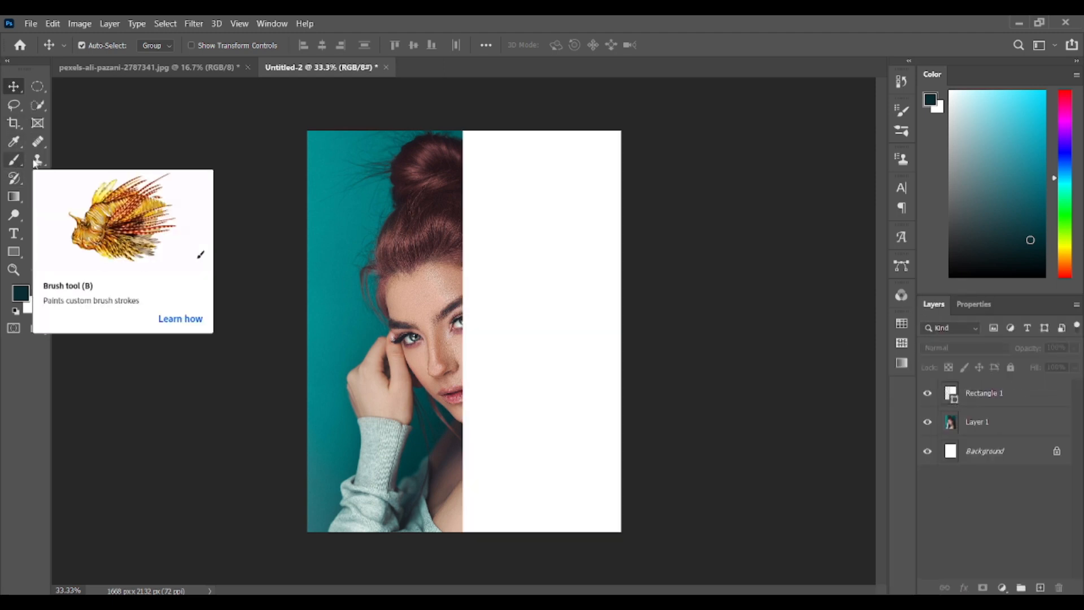
left_click(14, 233)
left_click(496, 234)
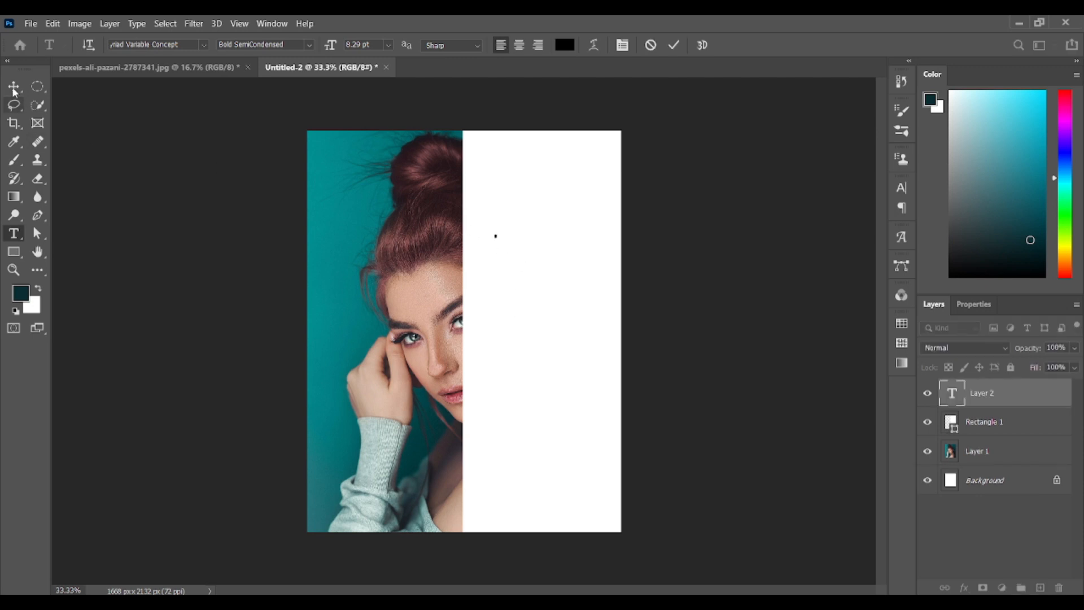
left_click(342, 192)
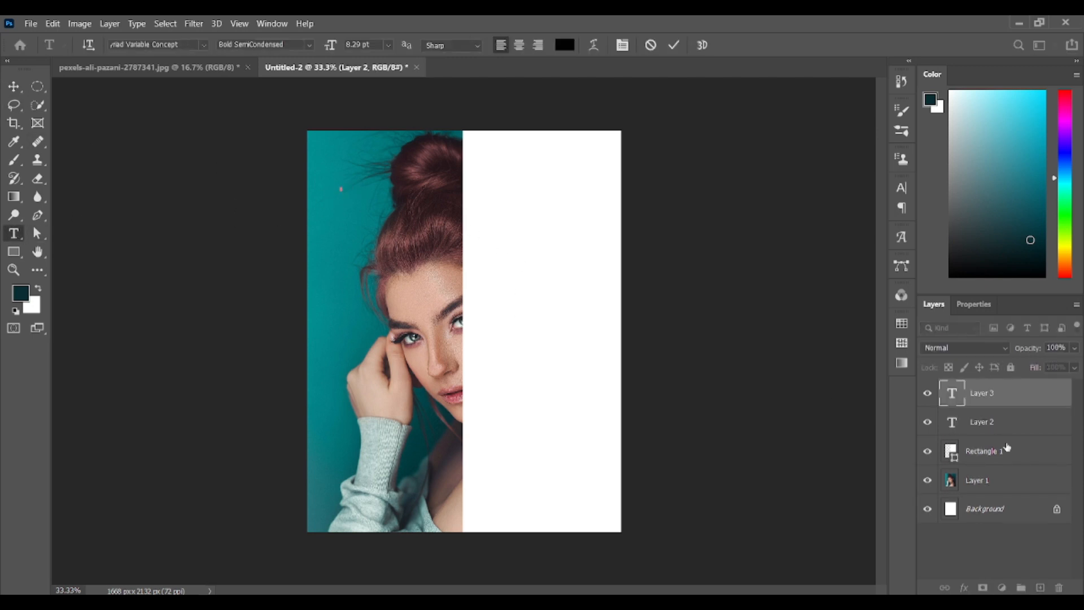
left_click(338, 214)
left_click(14, 87)
left_click_drag(1014, 423, 1059, 587)
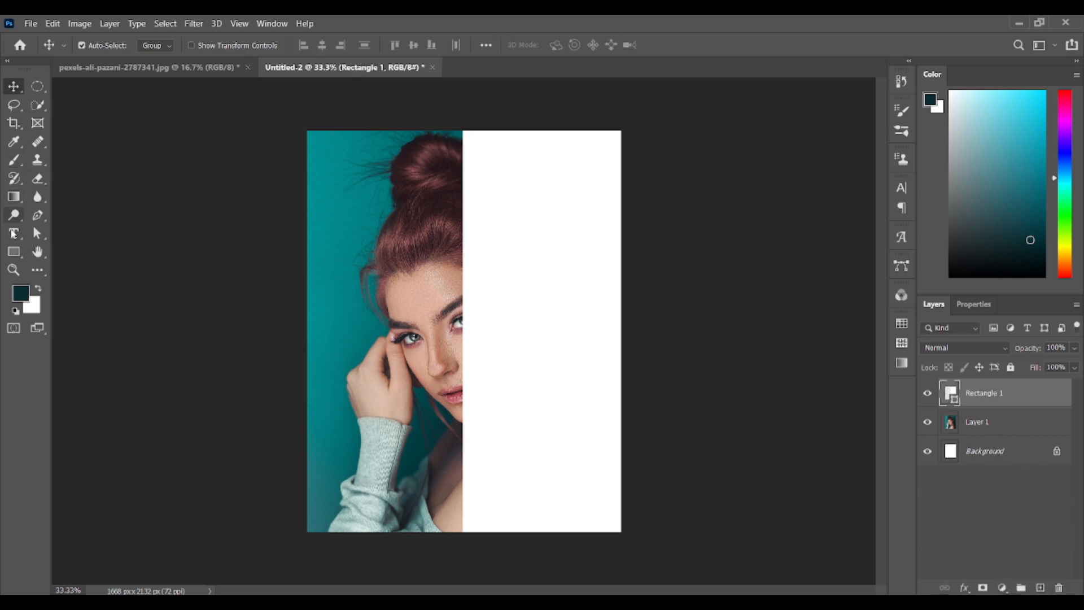
Add the text WORK HARD DREAM BIG on four lines over the portrait and enlarge it to about 312 pt
left_click(14, 233)
left_click(346, 184)
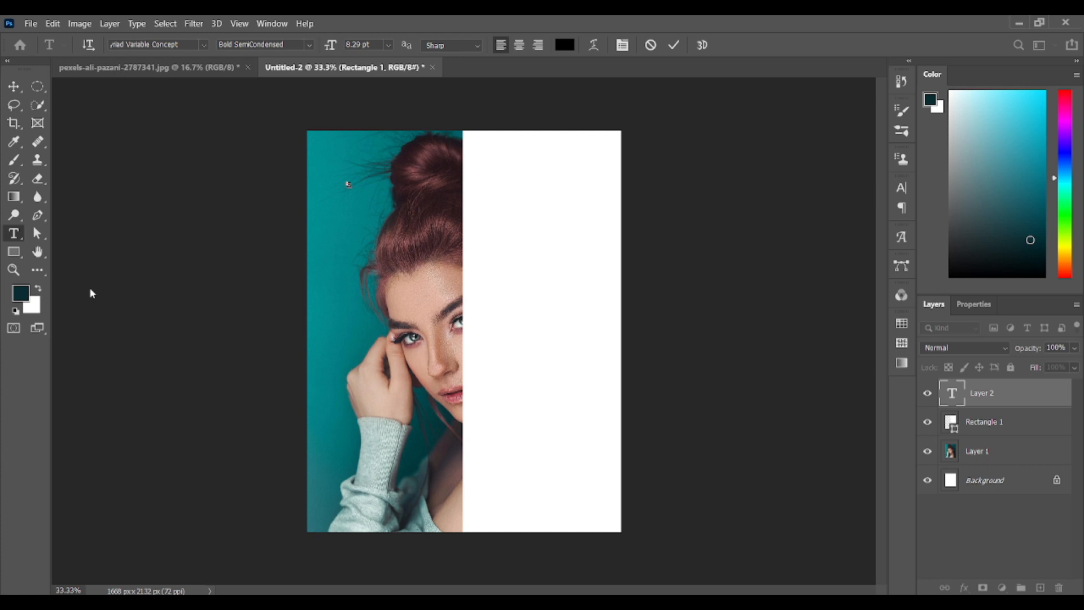
left_click(14, 86)
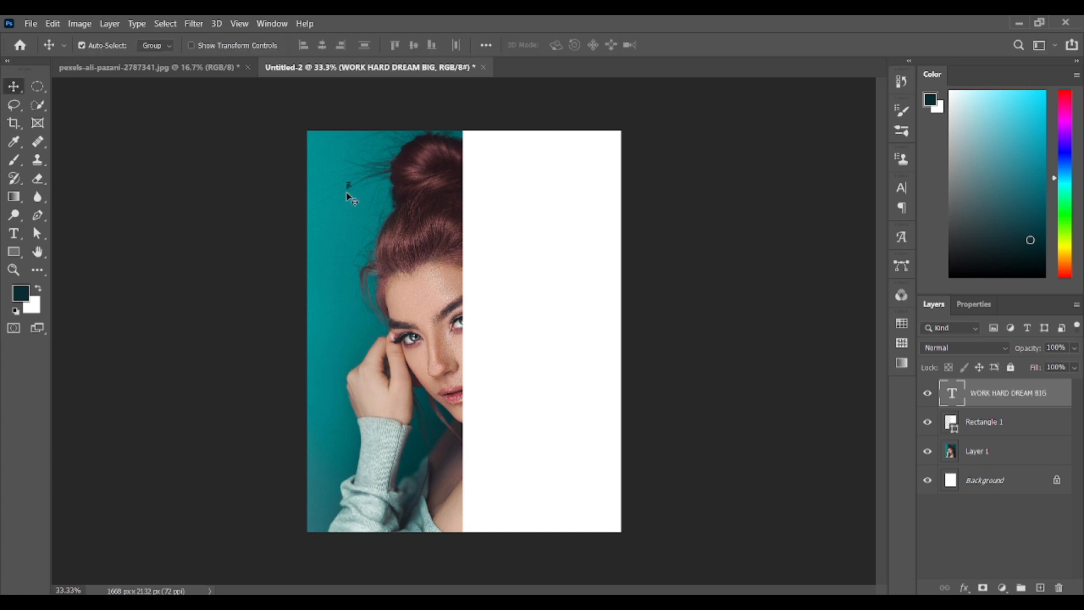
double_click(349, 184)
left_click_drag(348, 193, 508, 485)
left_click(14, 87)
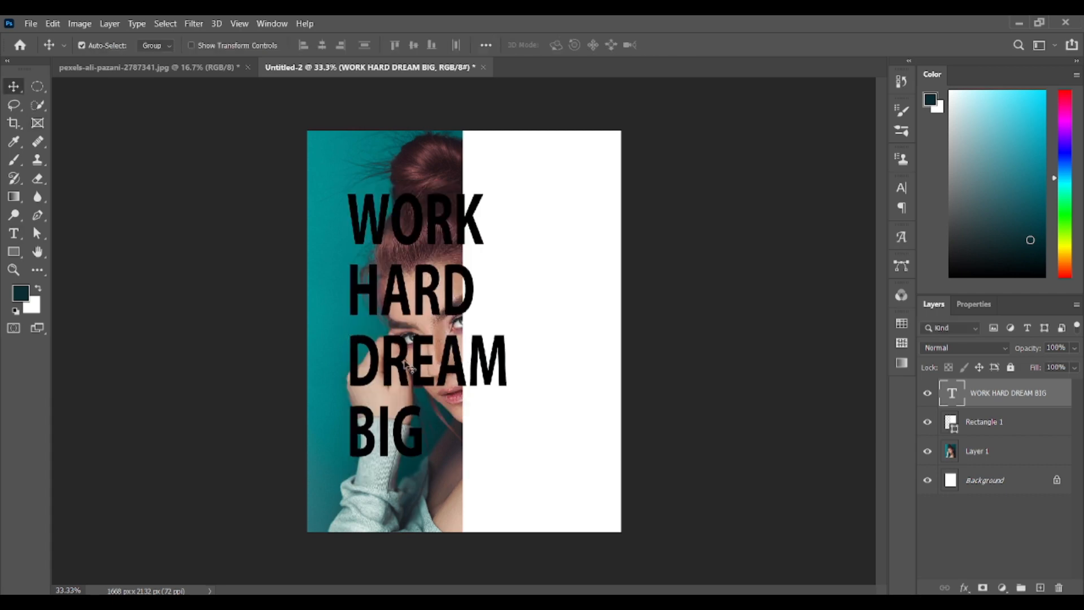
Move the text onto the white rectangle and set its font to Britannic Bold
left_click_drag(405, 362, 520, 380)
double_click(520, 310)
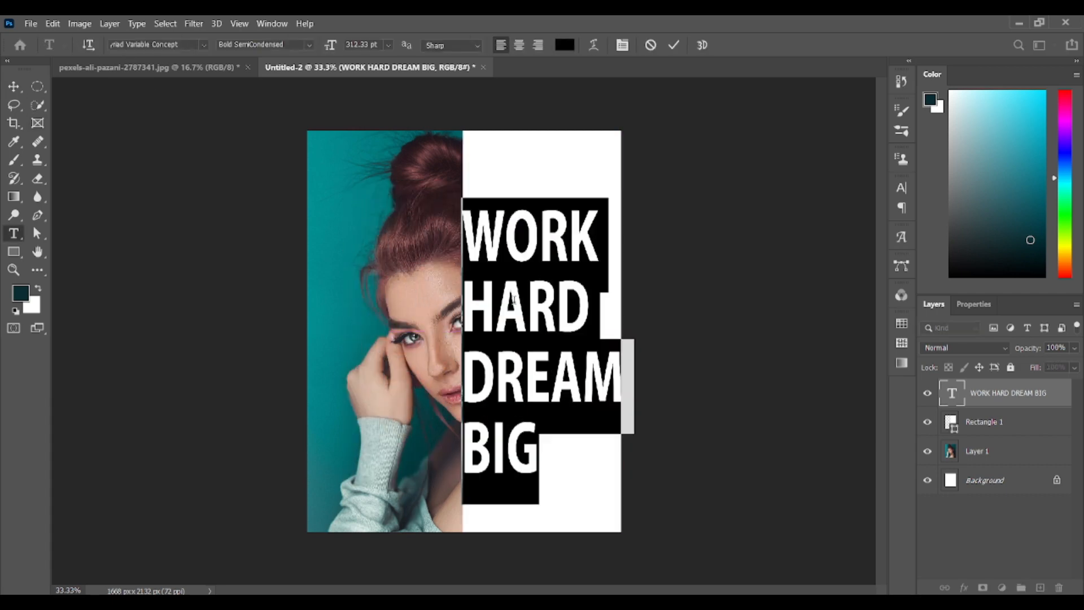
left_click(204, 45)
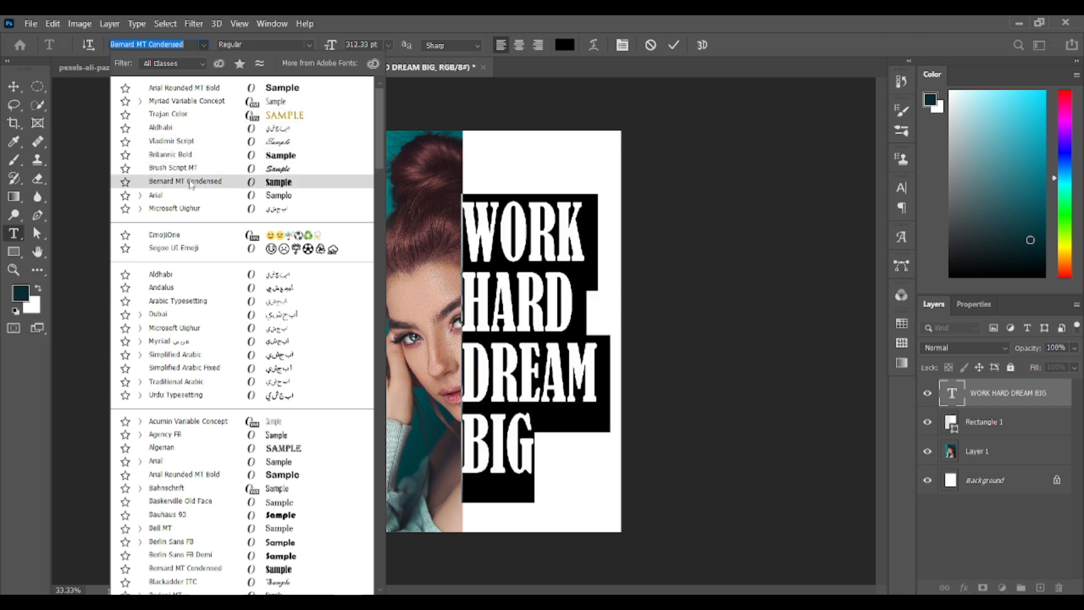
left_click(169, 154)
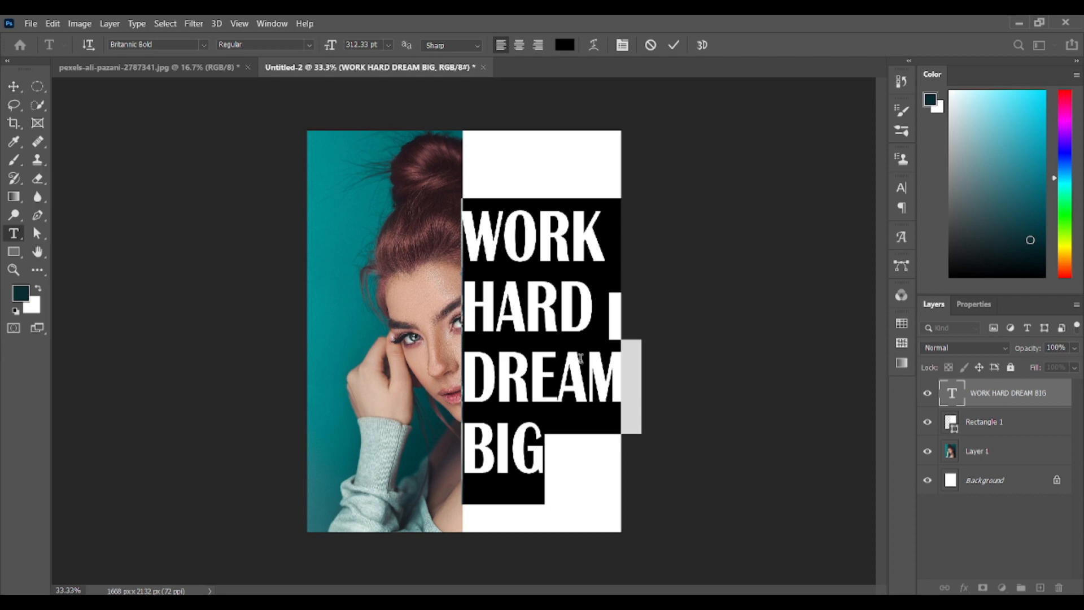
Scale the text down to about 294 pt and shift it slightly right within the white half
key("ctrl")
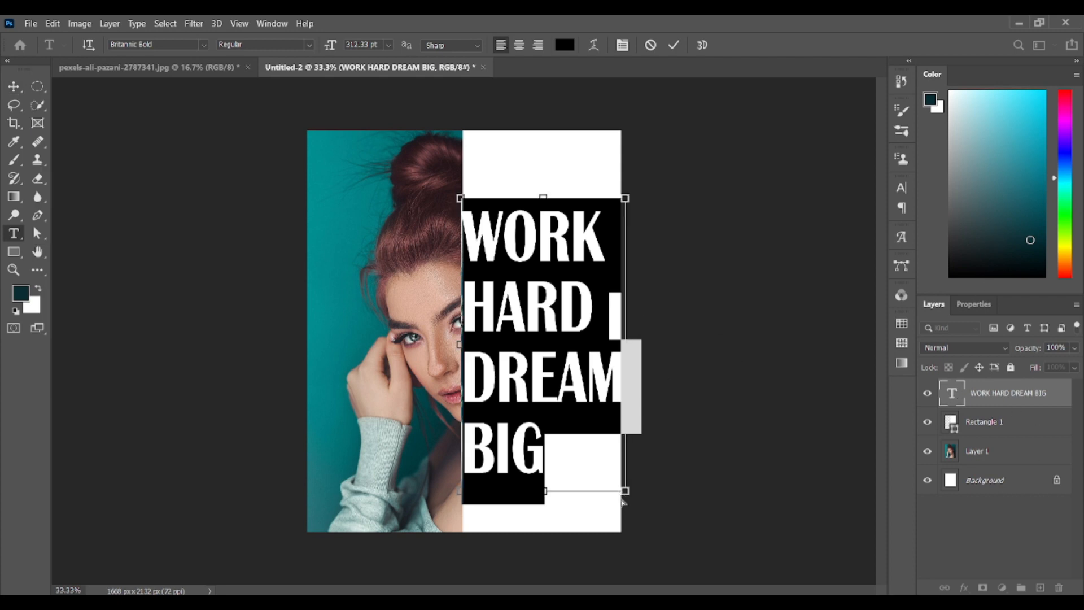
key("ctrl+t")
left_click_drag(623, 501, 616, 480)
left_click(14, 86)
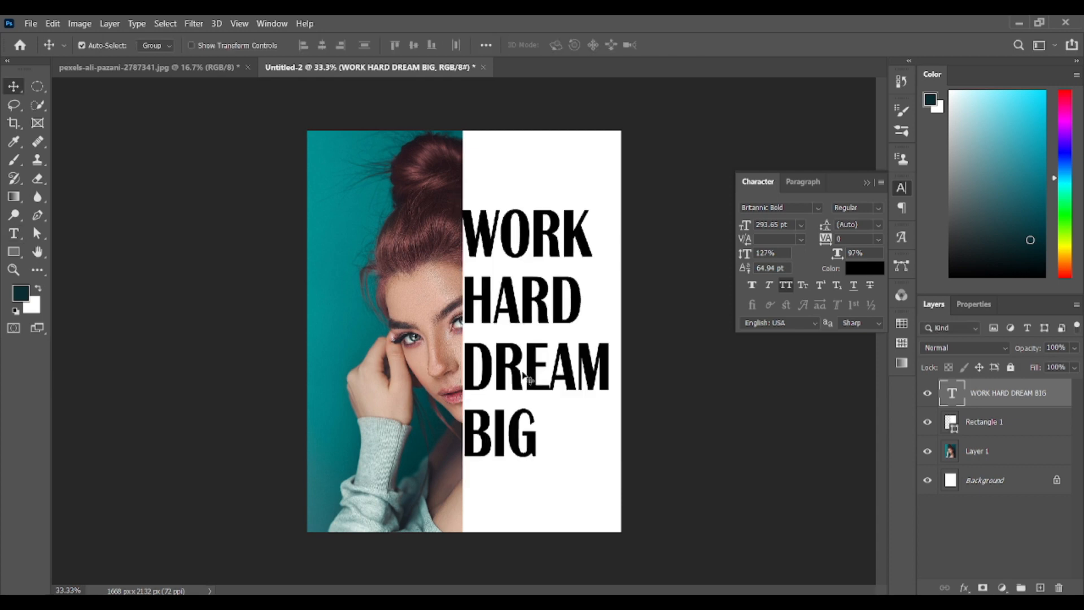
left_click_drag(531, 376, 540, 377)
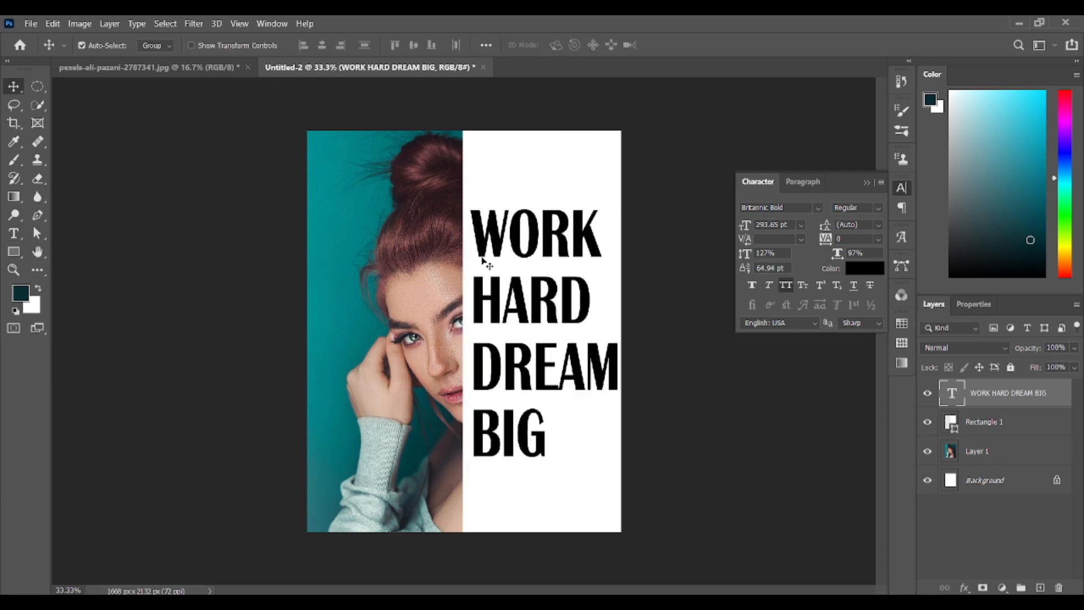
Try aligning the text to the portrait's edges and centre, and drag it back onto the white half
left_click(339, 176, "shift")
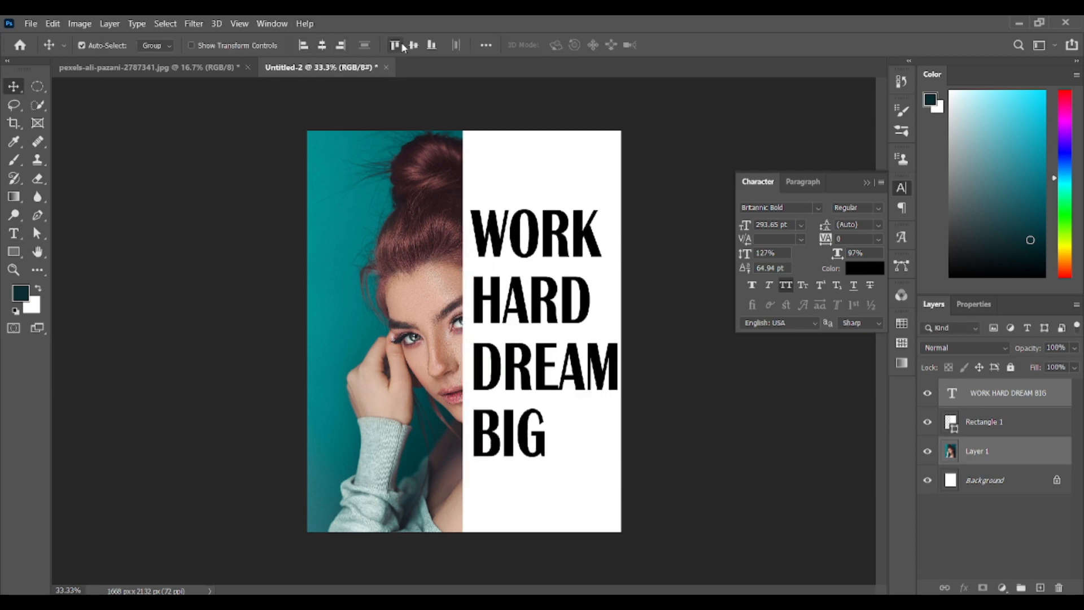
left_click(303, 45)
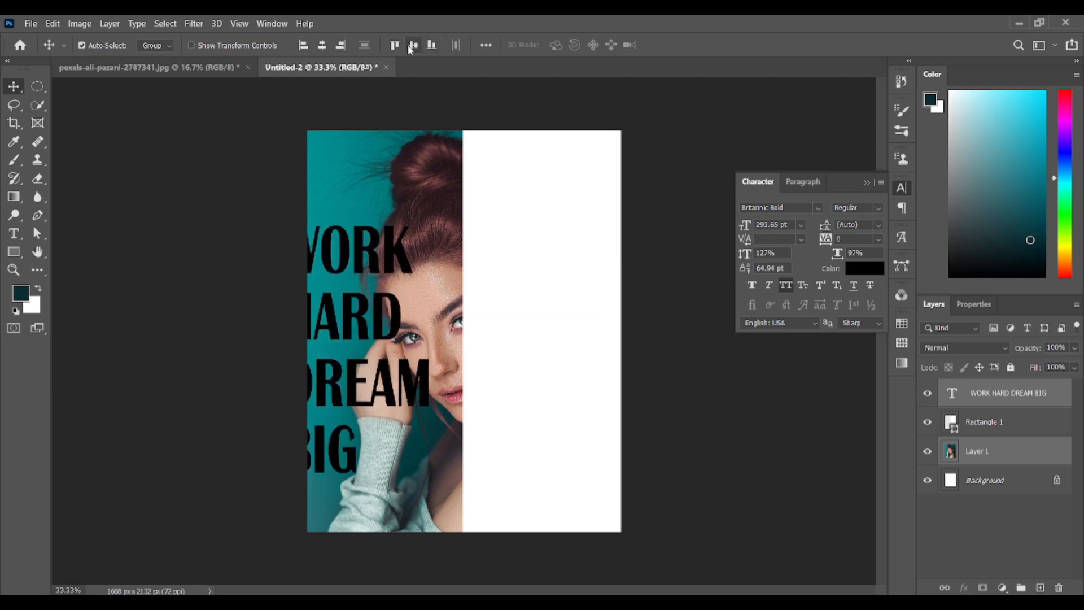
left_click(394, 45)
left_click(322, 44)
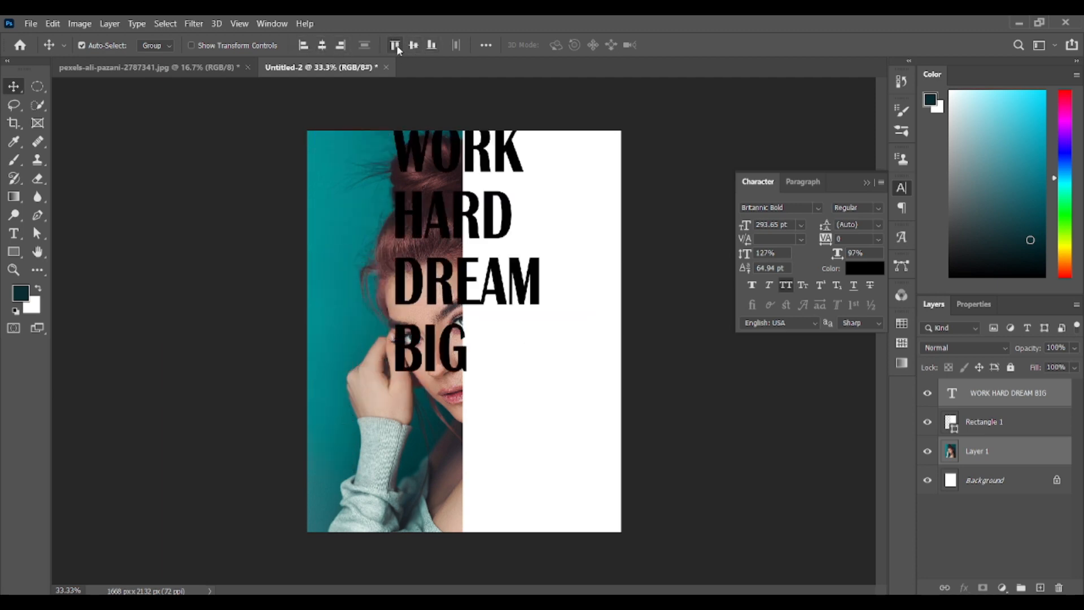
left_click(413, 45)
mouse_move(462, 325)
left_mouse_down()
mouse_move(496, 323)
mouse_move(480, 320)
left_mouse_up()
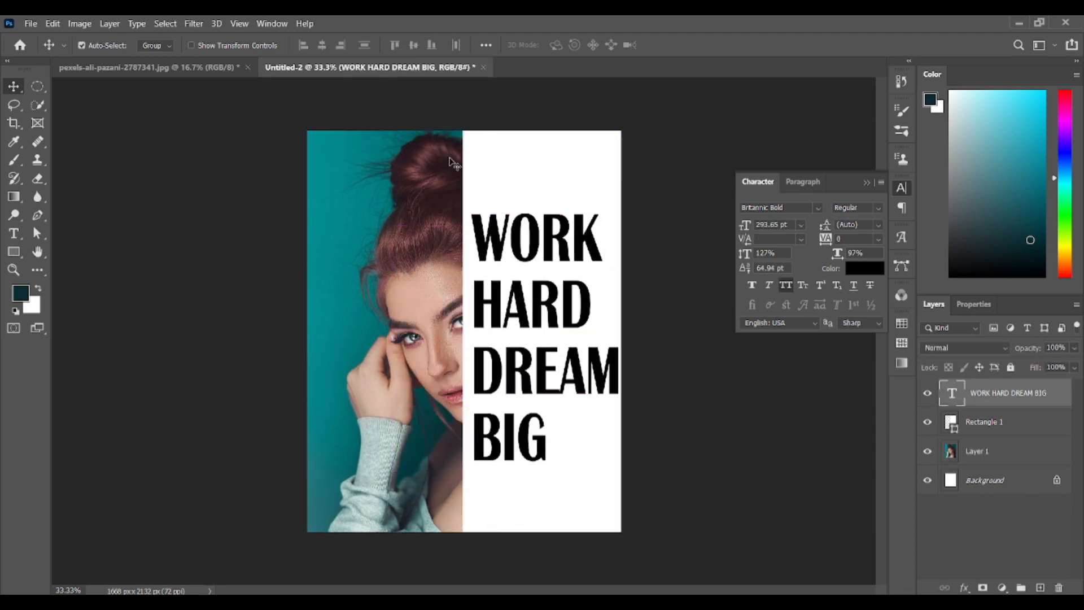
Align the text with the portrait's vertical centre, and shift the text up by about 63 px
left_click(360, 225, "shift")
left_click(414, 45)
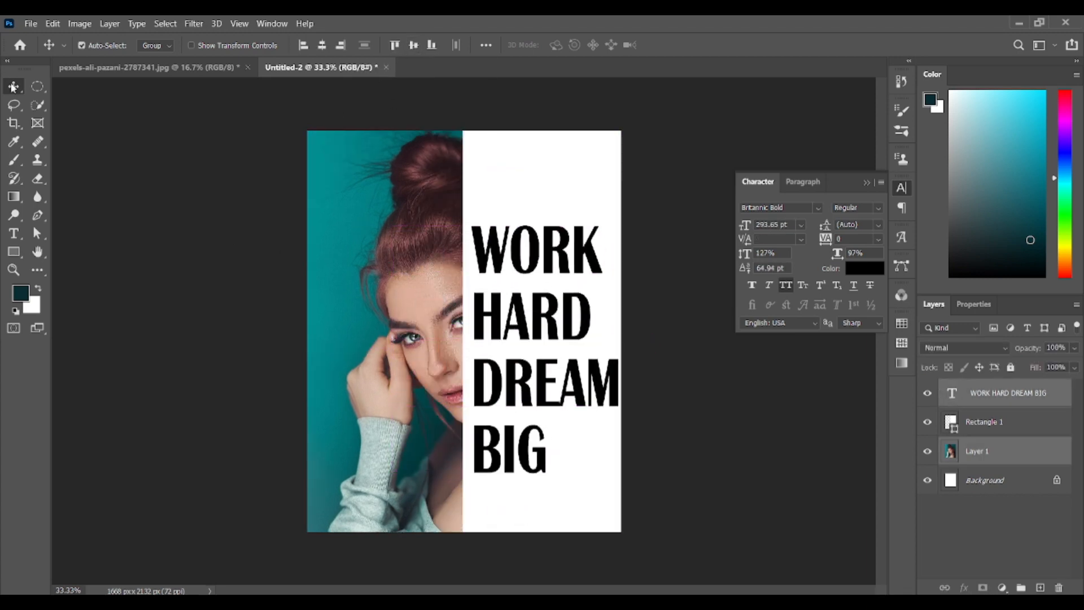
left_click(867, 182)
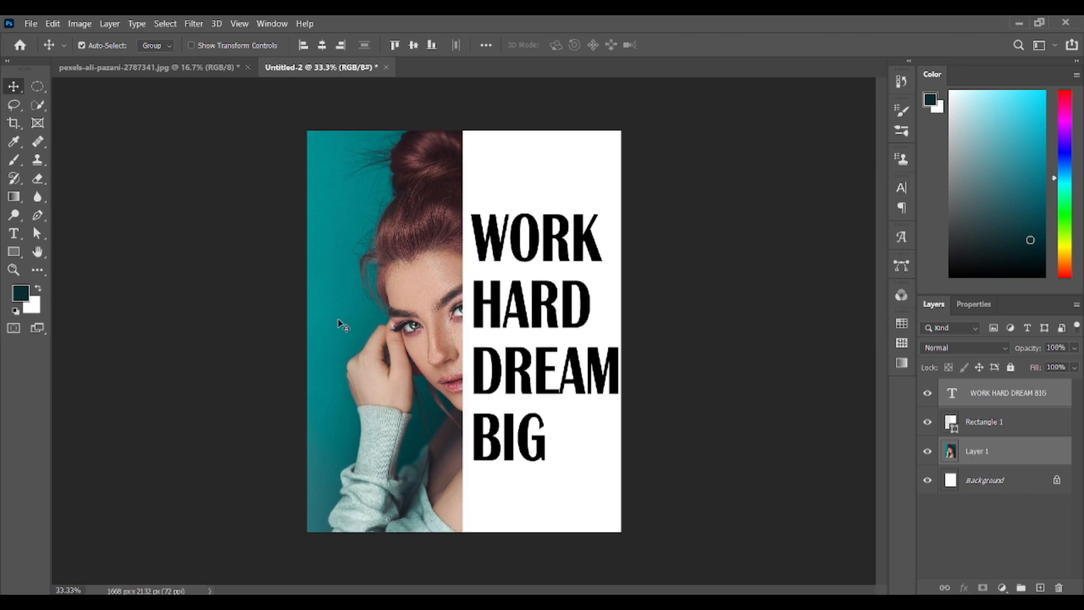
left_click_drag(518, 308, 518, 297)
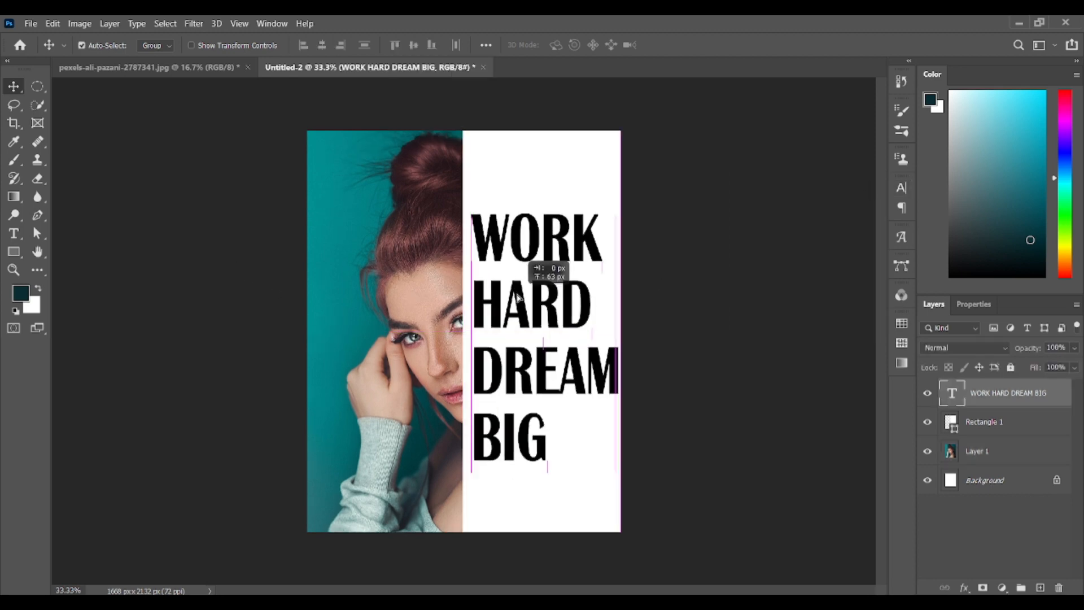
left_click(728, 314)
In the text layer's blending options, set Fill Opacity to 0% and Knockout to Shallow
double_click(952, 393)
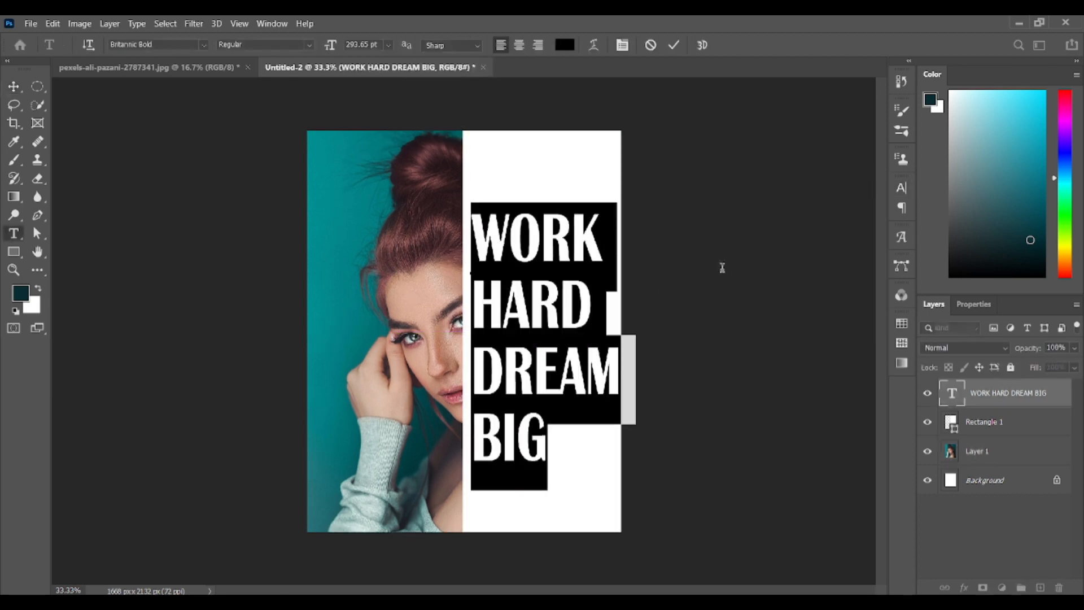
right_click(955, 394)
left_click(951, 122)
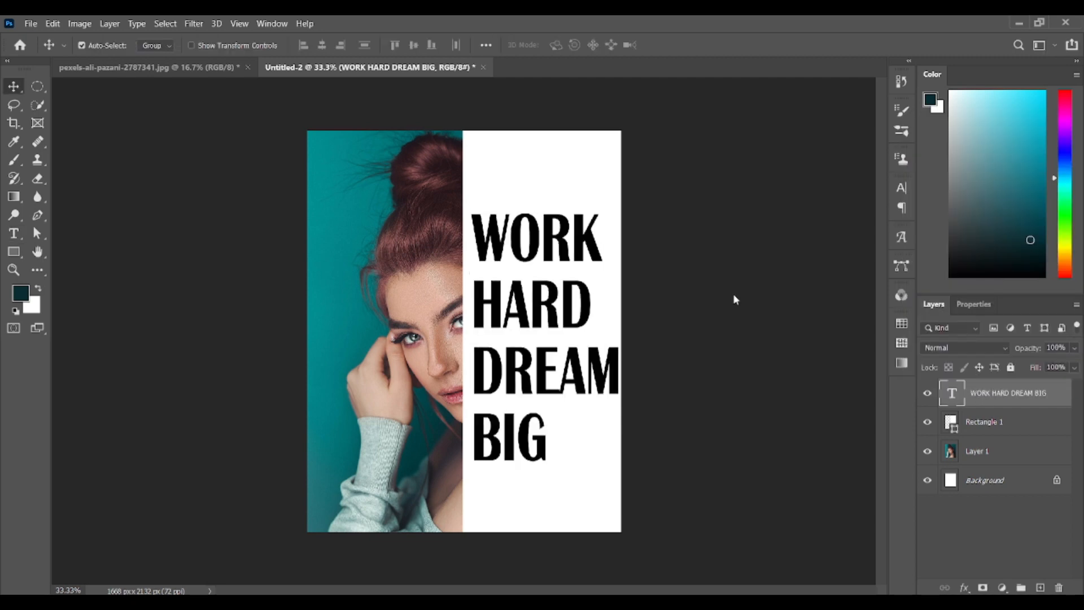
left_click_drag(829, 242, 768, 238)
left_click(788, 260)
left_click(785, 273)
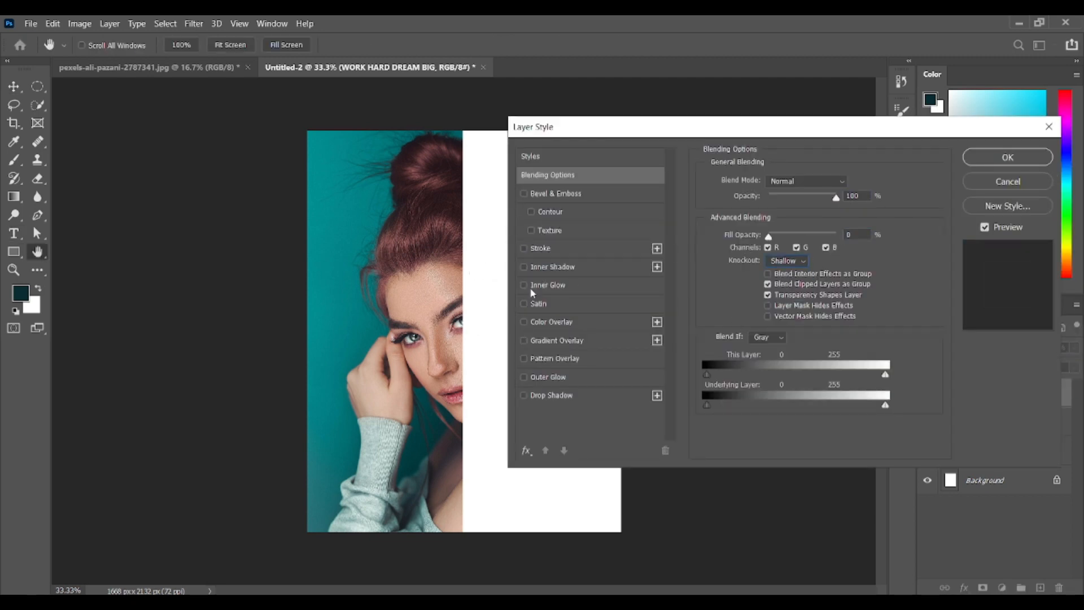
left_click(540, 248)
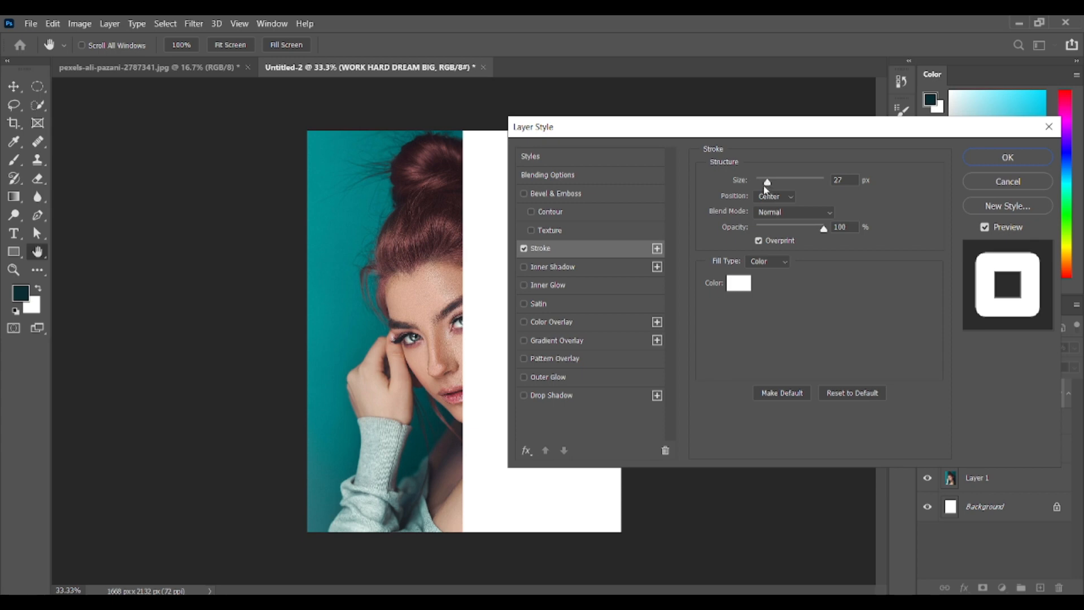
left_click(524, 249)
left_click(547, 175)
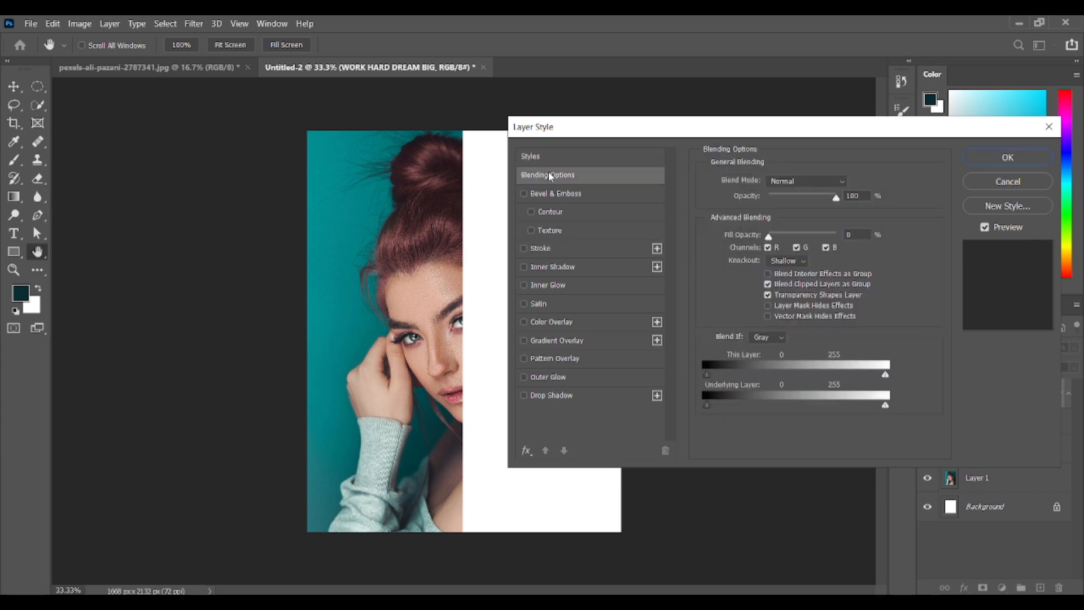
Apply the blending options to the text layer
left_click(1008, 157)
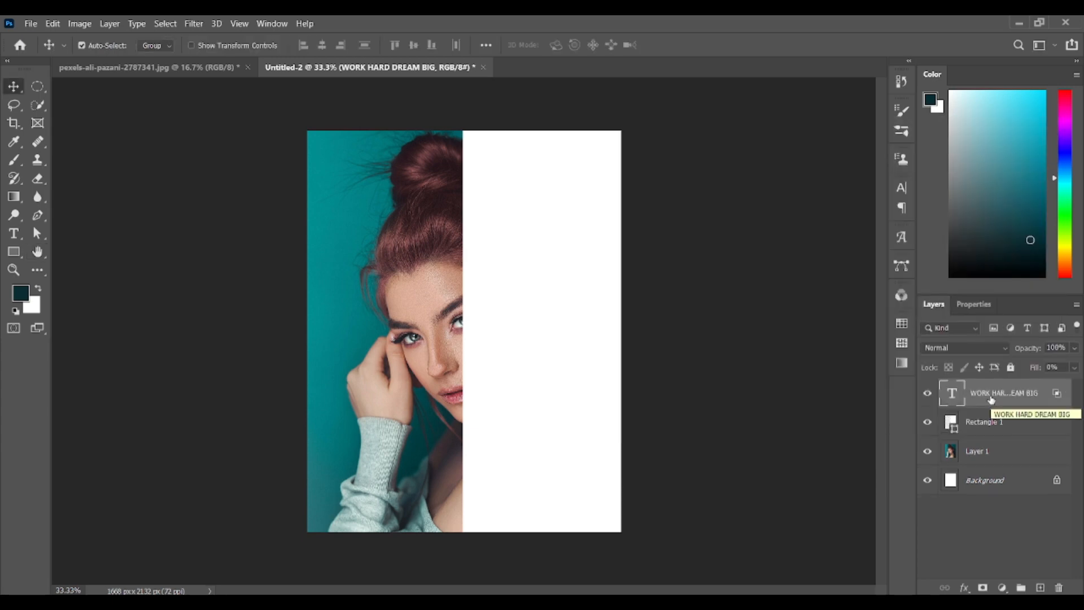
Group the WORK HARD DREAM BIG text layer with the white Rectangle 1 layer
left_click(990, 421, "shift")
left_click_drag(991, 420, 1021, 588)
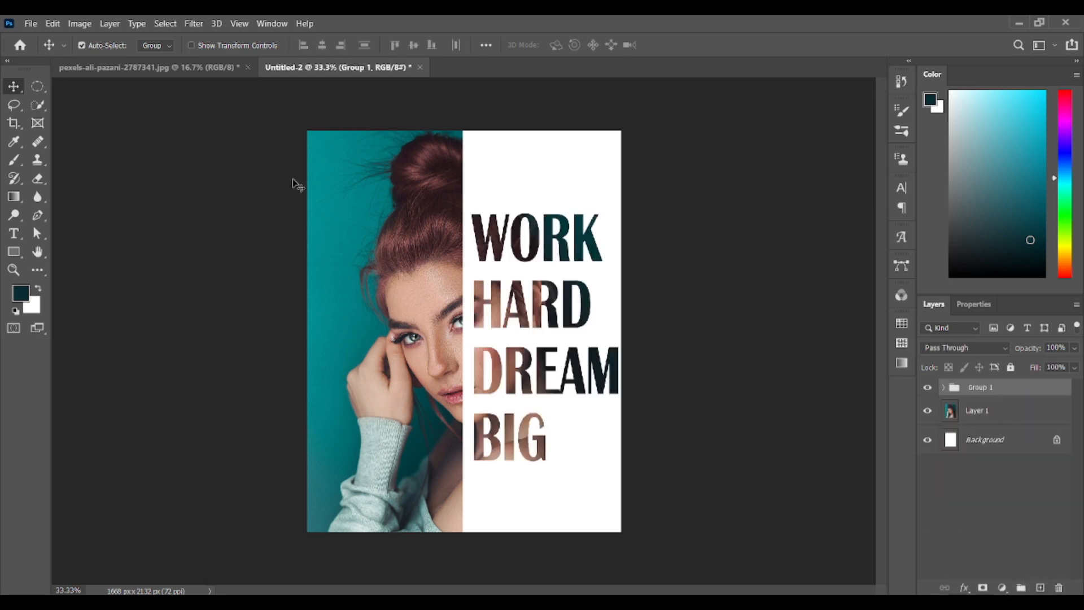
Draw a rectangle about 781 px wide and 1841 px high over the portrait half, filled white
left_click(14, 252)
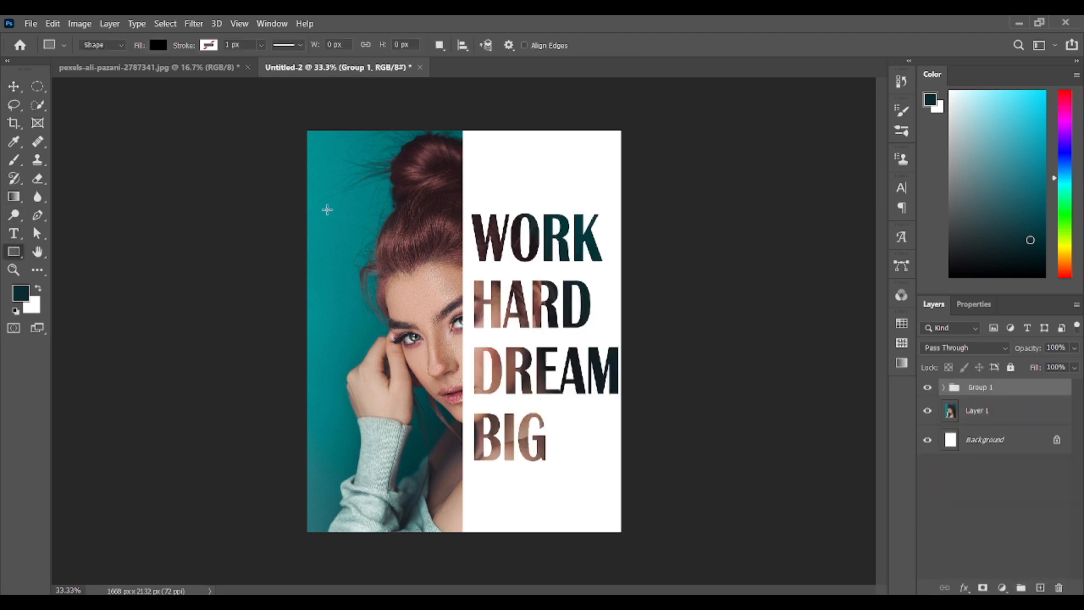
left_click_drag(319, 155, 466, 502)
left_click(928, 396)
left_click(889, 431)
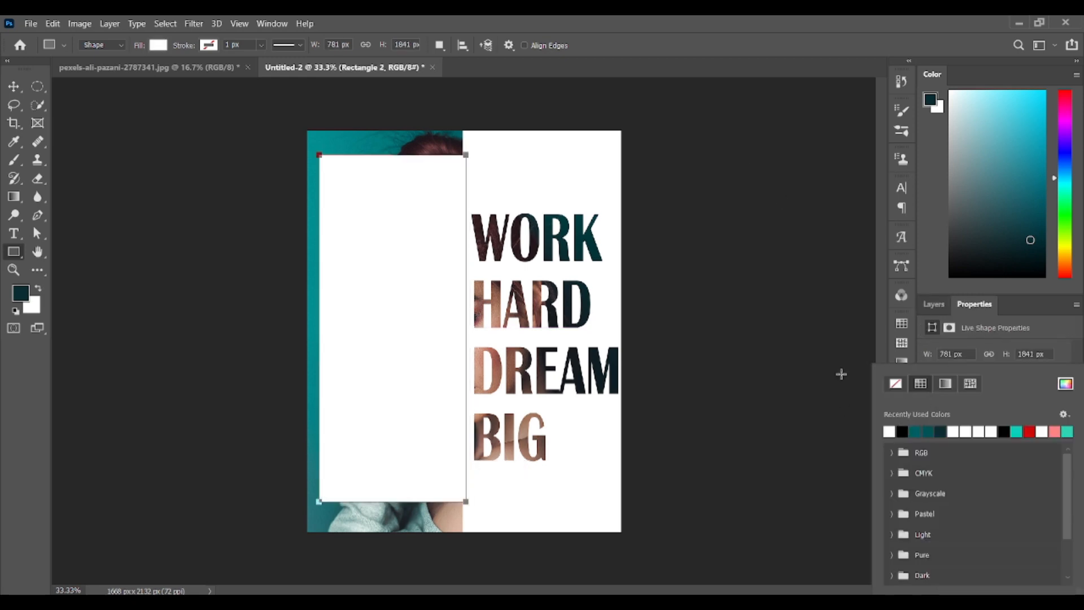
Give the new rectangle a white stroke and remove its fill
left_click(616, 239)
left_click(615, 240)
left_click(932, 393)
left_click(889, 430)
left_click(834, 364)
key("Escape")
left_click(954, 393)
left_click(893, 388)
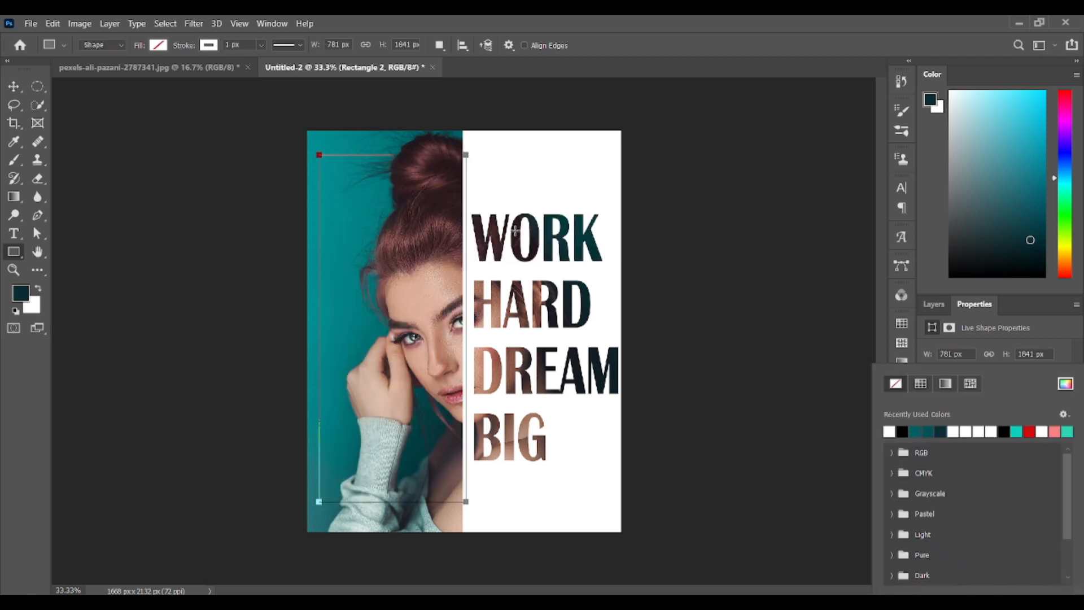
Thicken the rectangle's white stroke into a clear frame around the portrait, and deselect the shape
left_click(262, 45)
left_click_drag(264, 61, 277, 94)
left_click(17, 86)
left_click(225, 254)
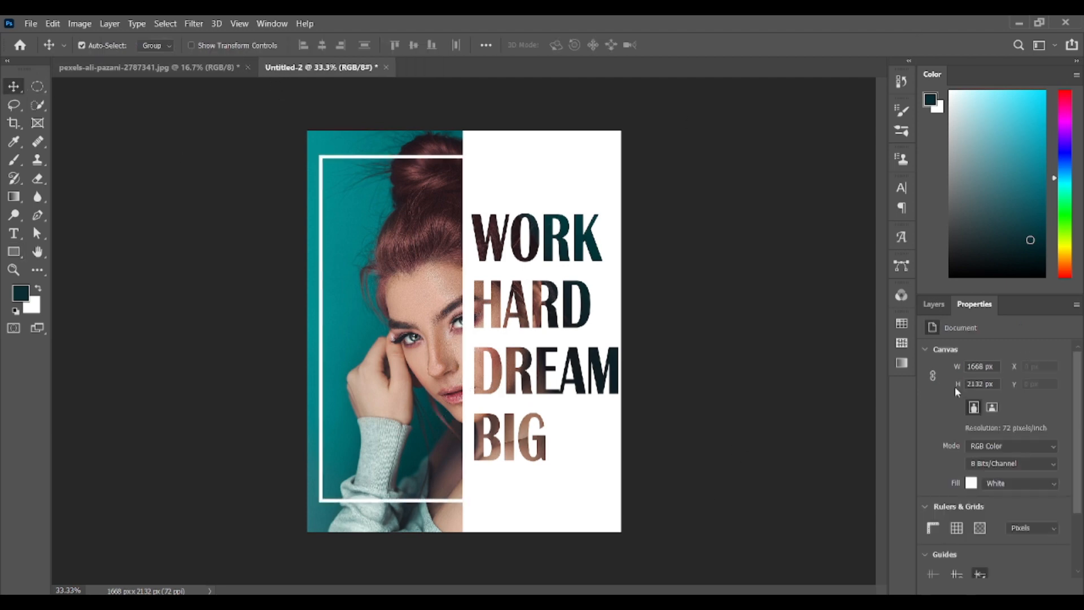
Draw a black circle about 705 px in diameter over the poster's lower-left corner
left_click(933, 304)
right_click(14, 252)
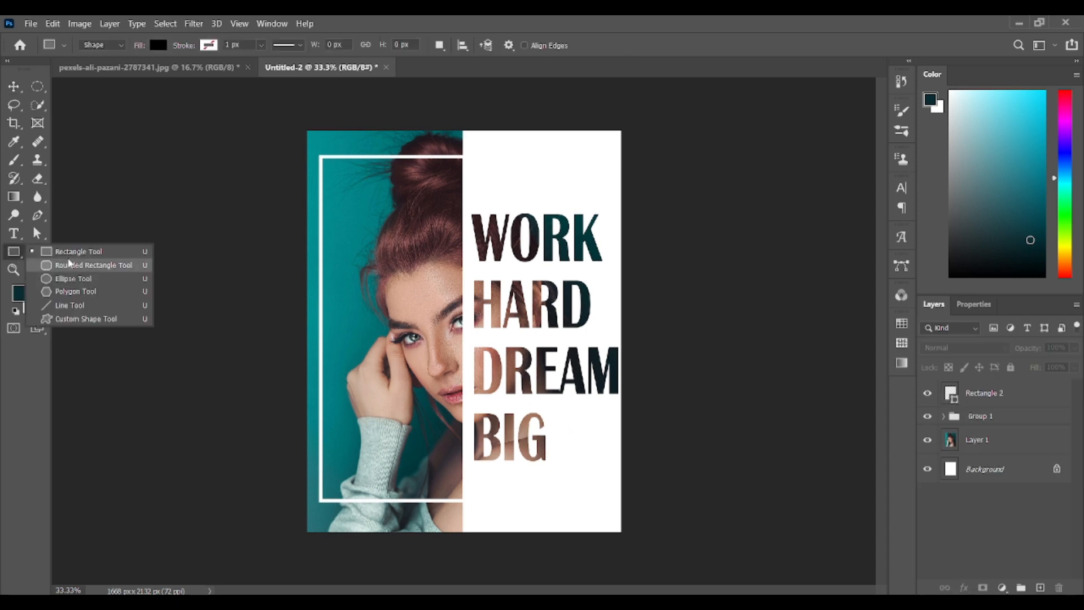
left_click(85, 261)
left_click_drag(297, 460, 431, 593)
left_click(13, 86)
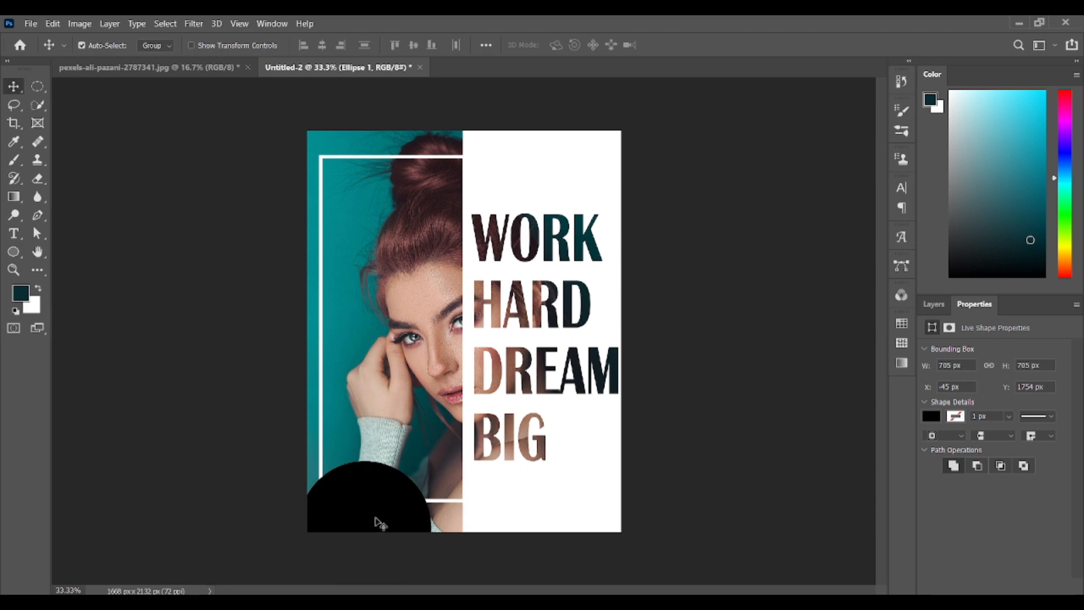
Nudge the black circle left and slightly up so it sits as a quarter-round shape in the poster's lower-left corner
left_click(933, 304)
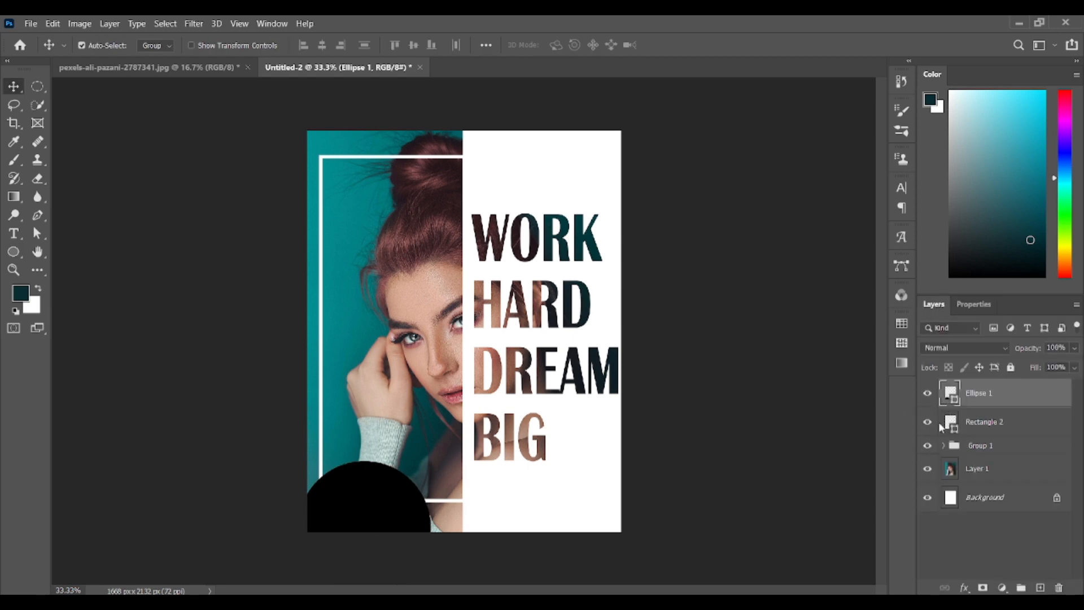
key("shift+Left")
key("shift+Left")
key("shift+Left")
key("shift+Left")
key("shift+Left")
key("shift+Left")
key("shift+Left")
key("shift+Left")
key("shift+Left")
key("shift+Left")
key("shift+Left")
key("shift+Left")
key("shift+Left")
key("shift+Left")
key("shift+Left")
key("shift+Up")
key("shift+Up")
key("shift+Up")
key("shift+Up")
key("shift+Left")
key("shift+Left")
key("shift+Left")
key("shift+Left")
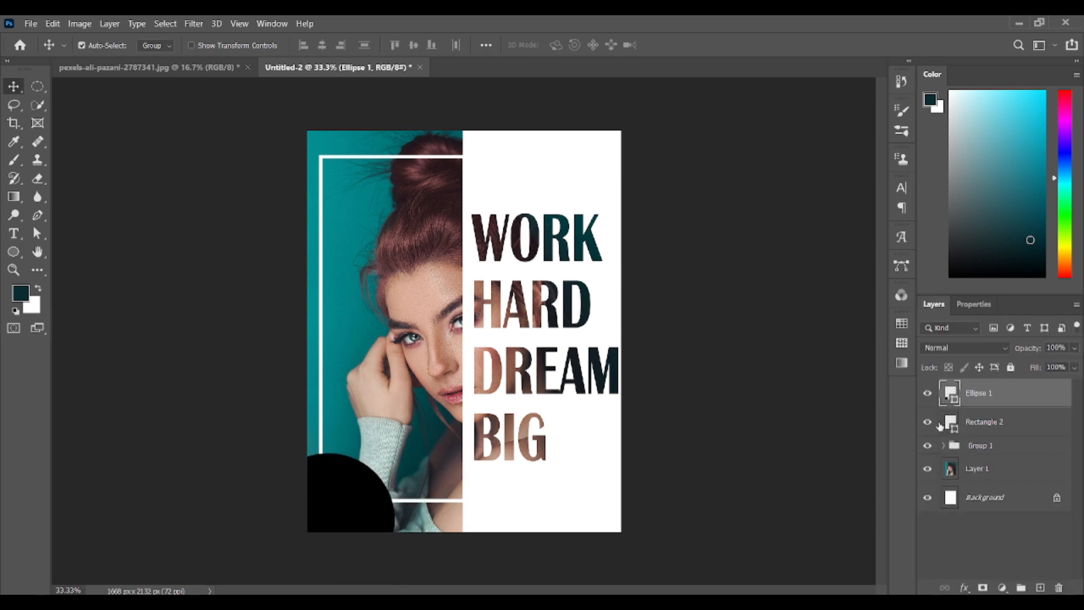
key("shift+Up")
key("shift+Up")
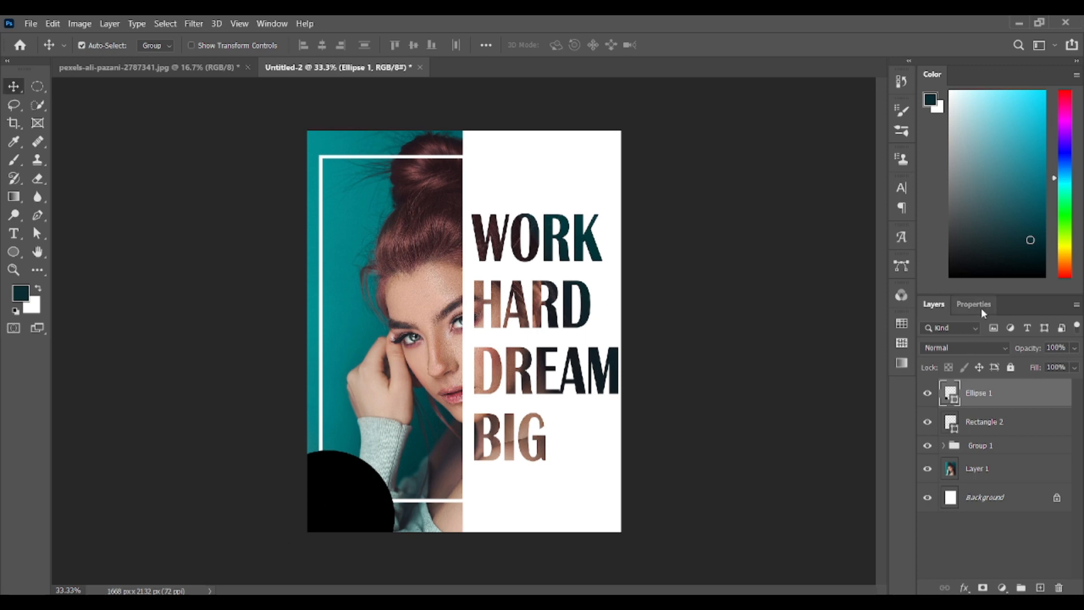
Fill the corner circle with a dark teal from the recently used colors, and deselect it
left_click(981, 309)
left_click(935, 417)
left_click(923, 429)
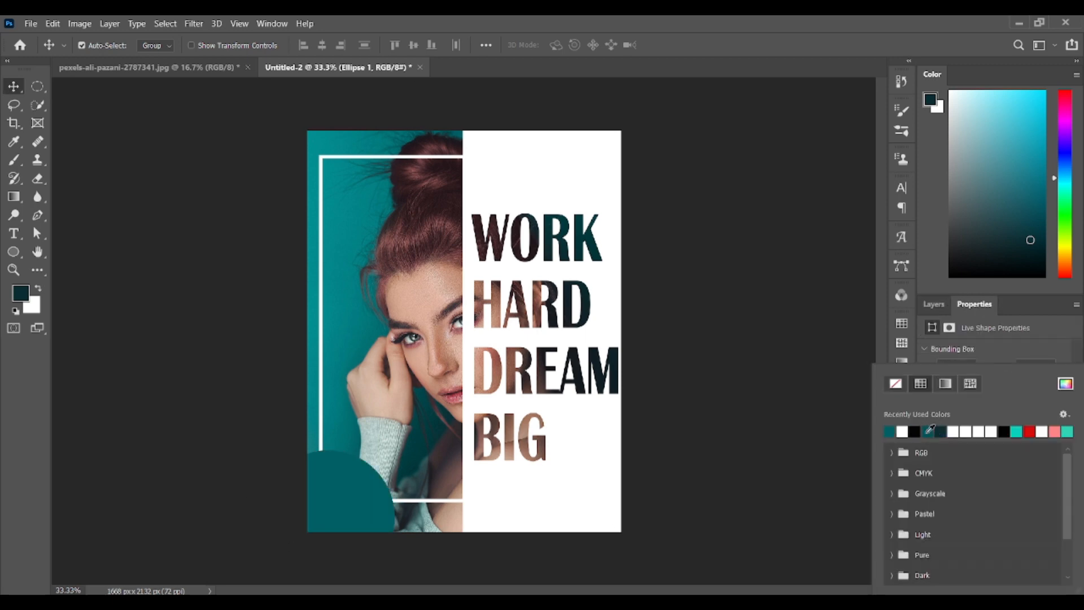
left_click(927, 434)
left_click(760, 346)
left_click(935, 306)
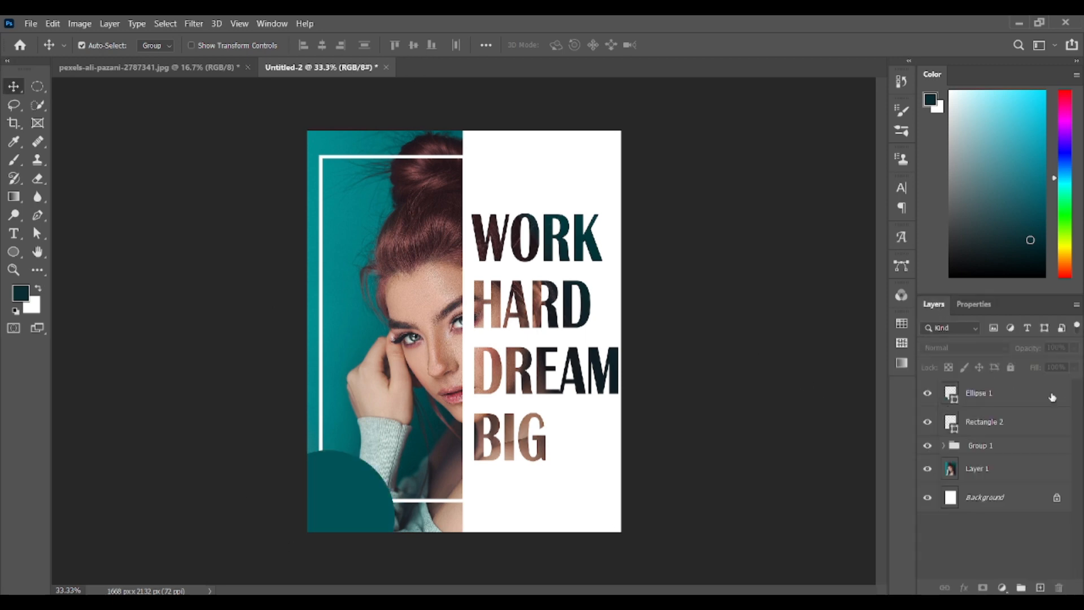
Duplicate the teal circle and place the copy in the poster's upper-right corner
left_click(1030, 393)
key("ctrl+j")
left_click_drag(356, 499, 635, 125)
key("Down")
key("Down")
key("Down")
key("Down")
key("Down")
key("Down")
key("Down")
key("Down")
key("Down")
key("Down")
key("Down")
key("Down")
key("Down")
key("Down")
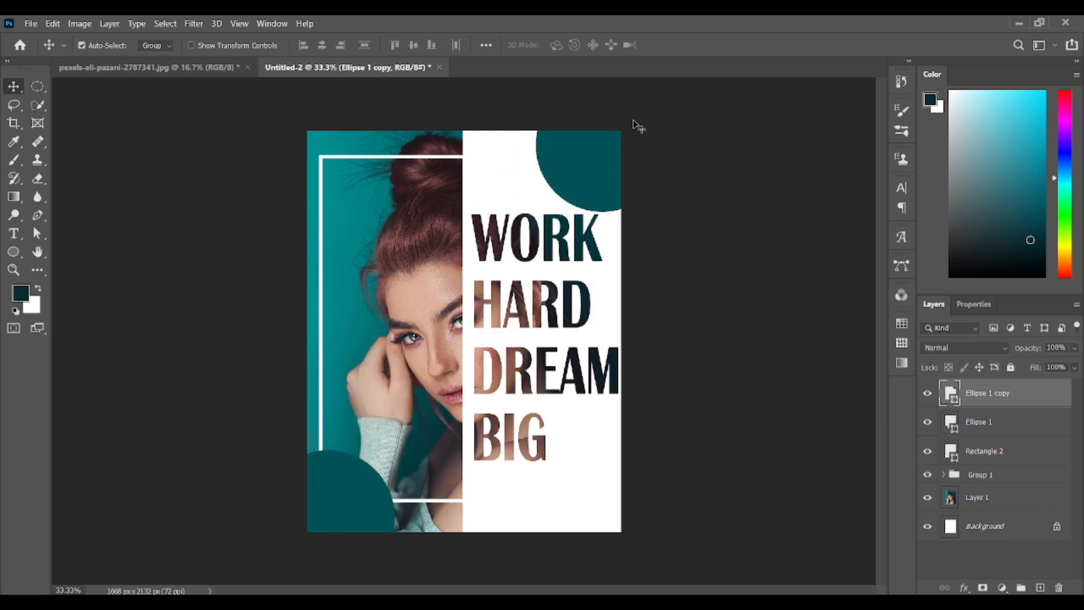
Reduce the opacity of the upper-right circle slightly
left_click(1074, 349)
left_click_drag(1074, 368, 1050, 368)
left_click(676, 305)
Set the lower-left circle's opacity to 63% and move its layer directly below Group 1
left_click(952, 426)
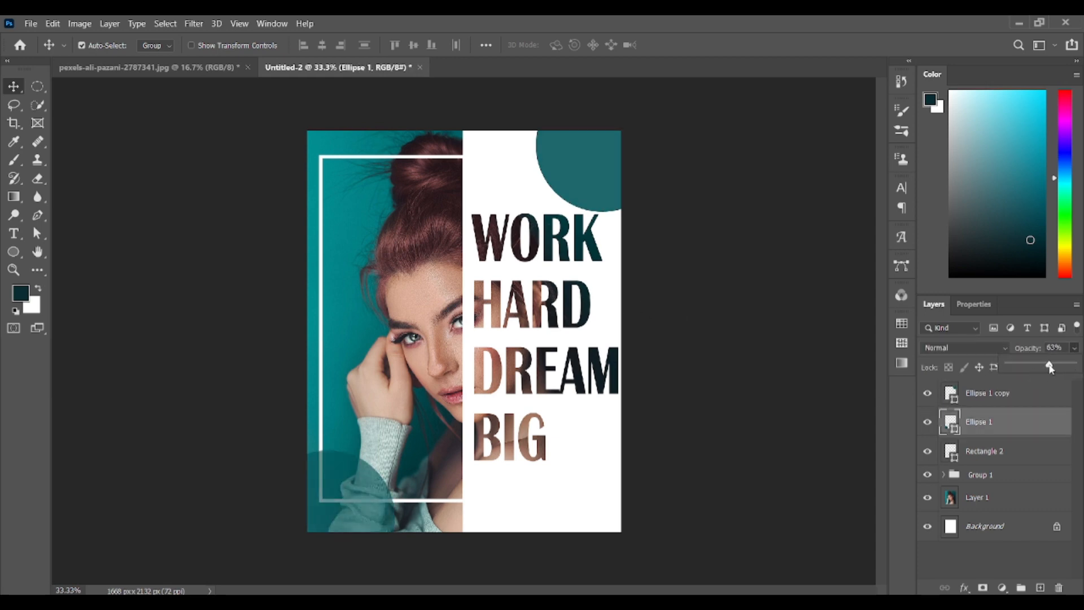
left_click_drag(980, 422, 980, 485)
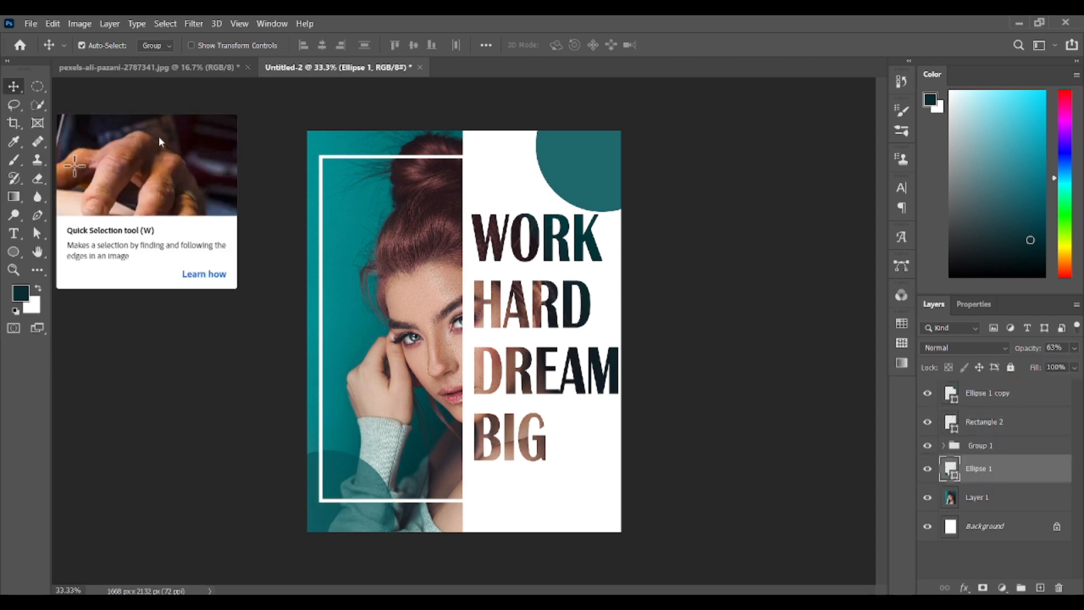
Duplicate the text layer inside Group 1, bring the copy to the top of the layer stack, and place it over the portrait
left_click(977, 445)
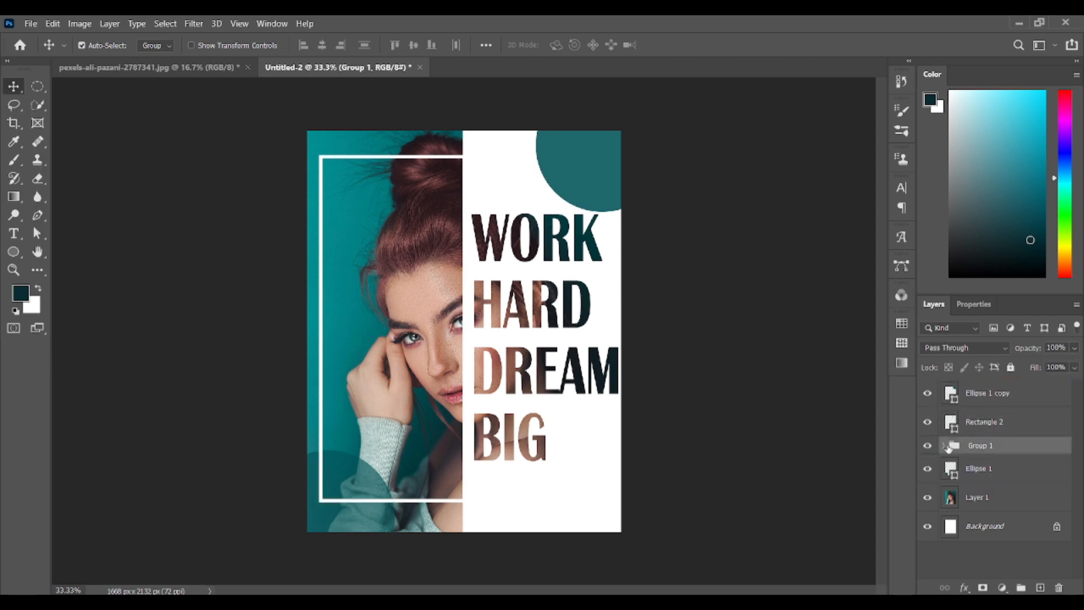
left_click(945, 446)
left_click(966, 471)
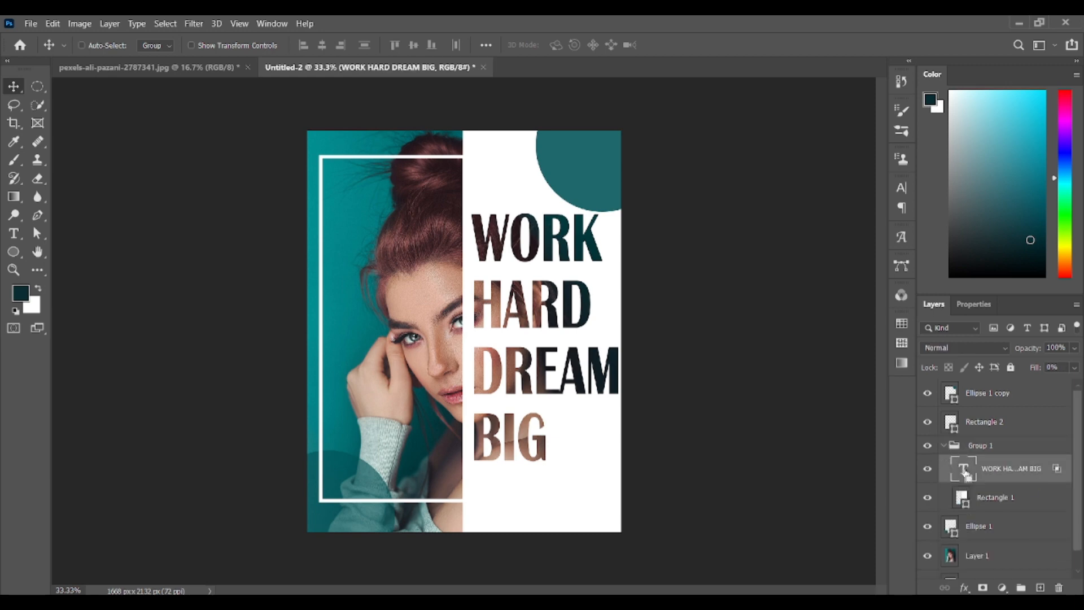
key("ctrl+j")
left_click_drag(966, 470, 963, 386)
left_click_drag(506, 327, 358, 327)
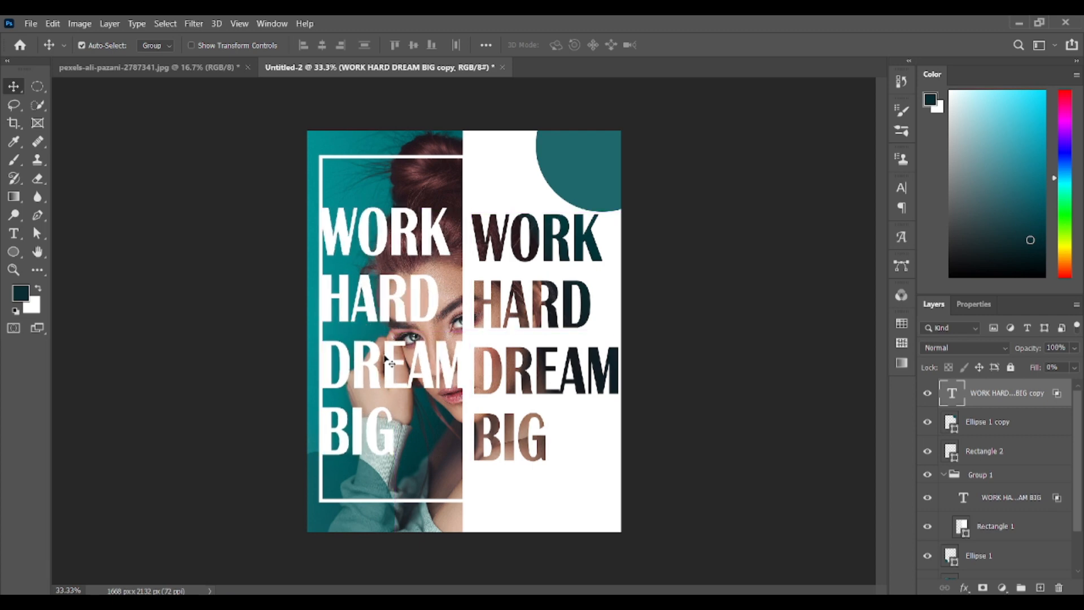
Scale the copied text to 38.20% and place it inside the upper-left corner of the white frame
key("ctrl+t")
left_click_drag(468, 472, 378, 301)
left_click_drag(349, 262, 350, 224)
key("shift+Right")
key("shift+Right")
key("shift+Right")
key("shift+Right")
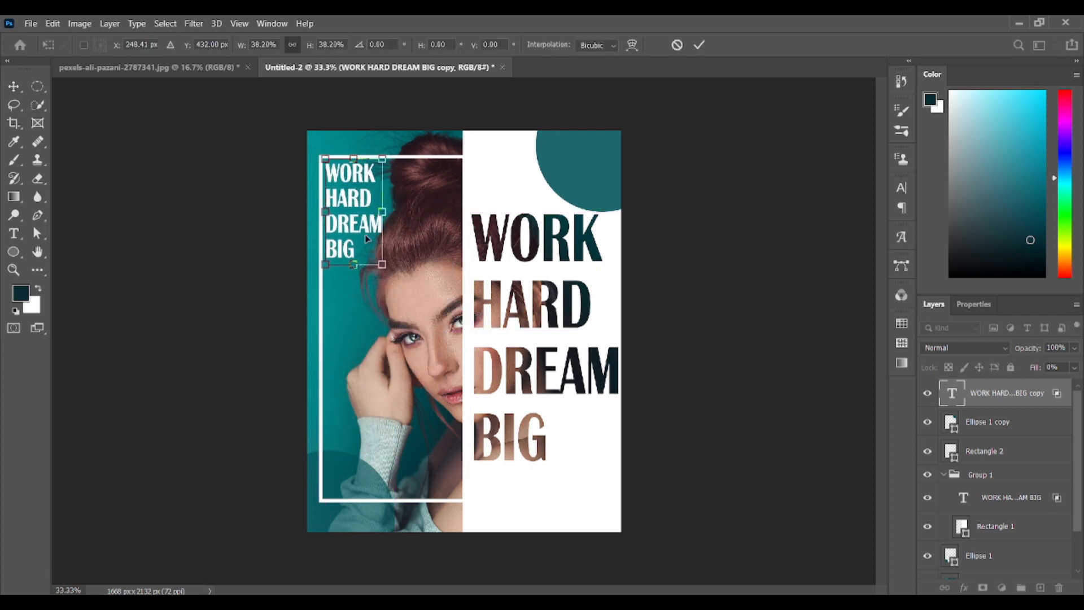
left_click(14, 87)
Replace the small text's wording with COVER TUTORIAL on two lines
double_click(340, 255)
key("BackSpace")
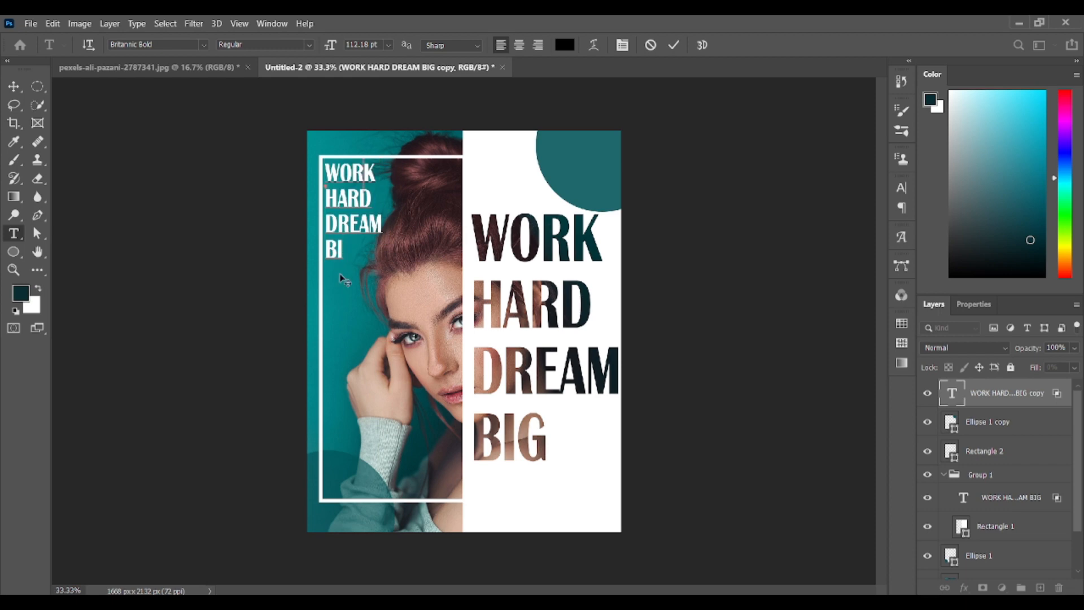
key("BackSpace")
key("BackSpace")
key("BackSpace")
key("BackSpace")
key("BackSpace")
key("BackSpace")
key("BackSpace")
key("BackSpace")
key("BackSpace")
key("BackSpace")
key("BackSpace")
key("BackSpace")
key("BackSpace")
key("BackSpace")
key("BackSpace")
key("BackSpace")
key("BackSpace")
key("BackSpace")
type("COVER")
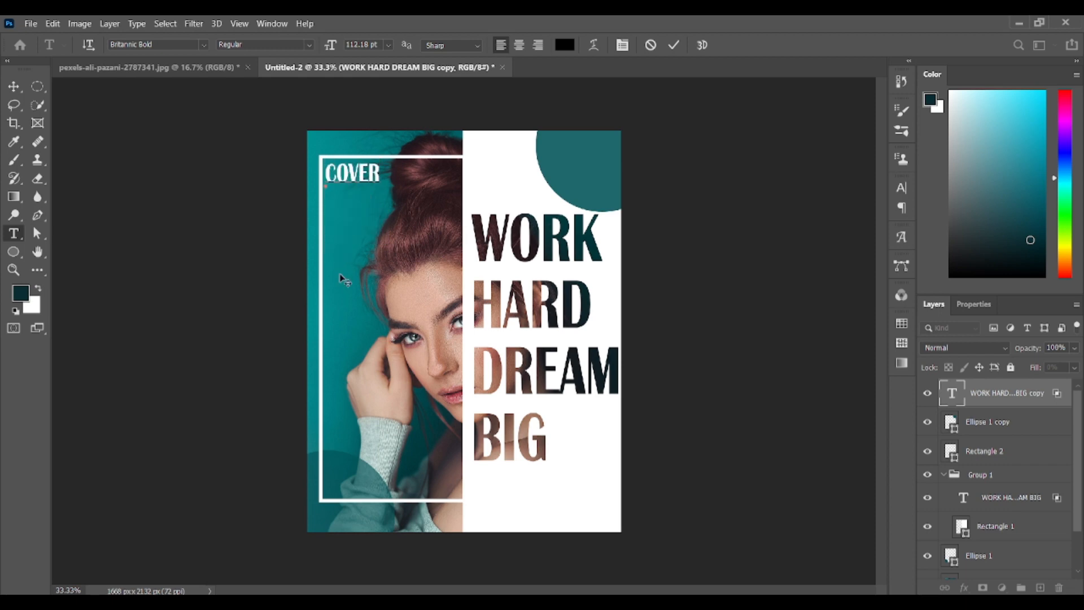
key("Return")
type("TUTORIAL")
left_click(14, 87)
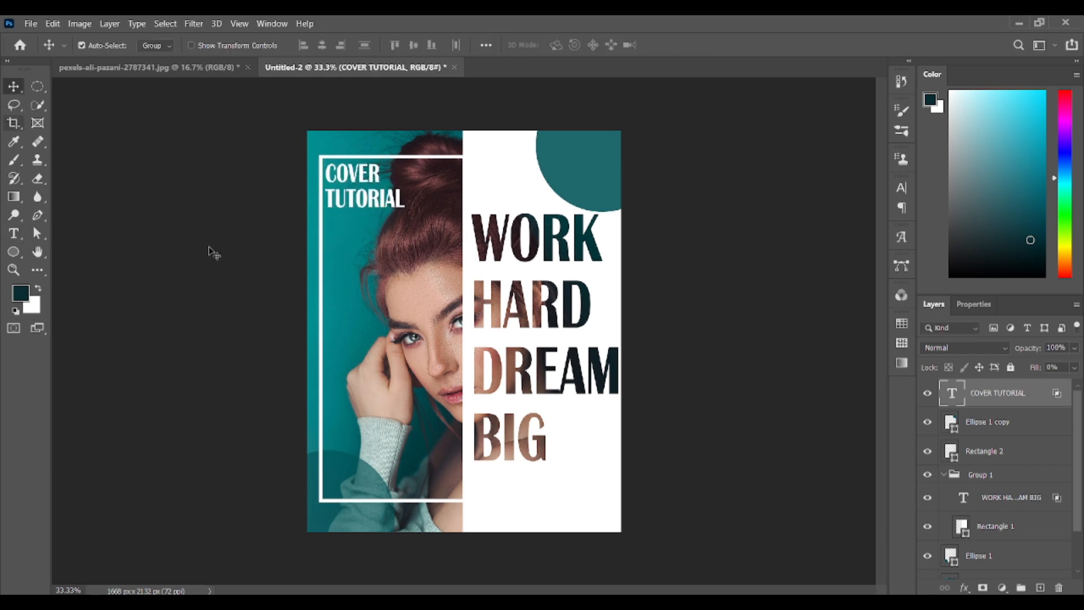
Reduce the opacity of the COVER TUTORIAL text layer
left_click_drag(376, 206, 377, 207)
left_click(1074, 347)
left_click_drag(1077, 365, 1037, 367)
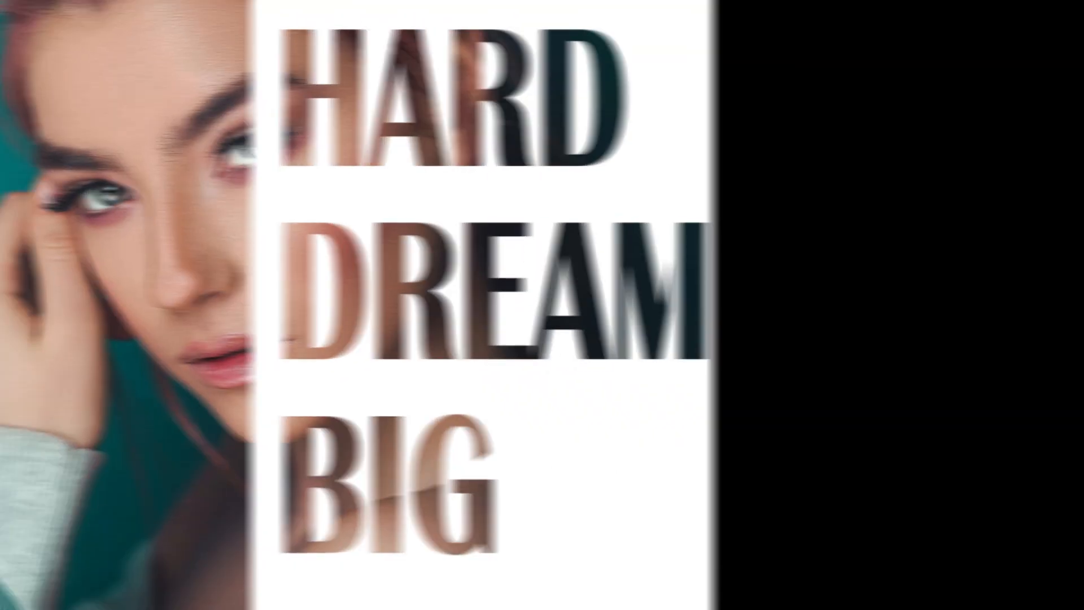